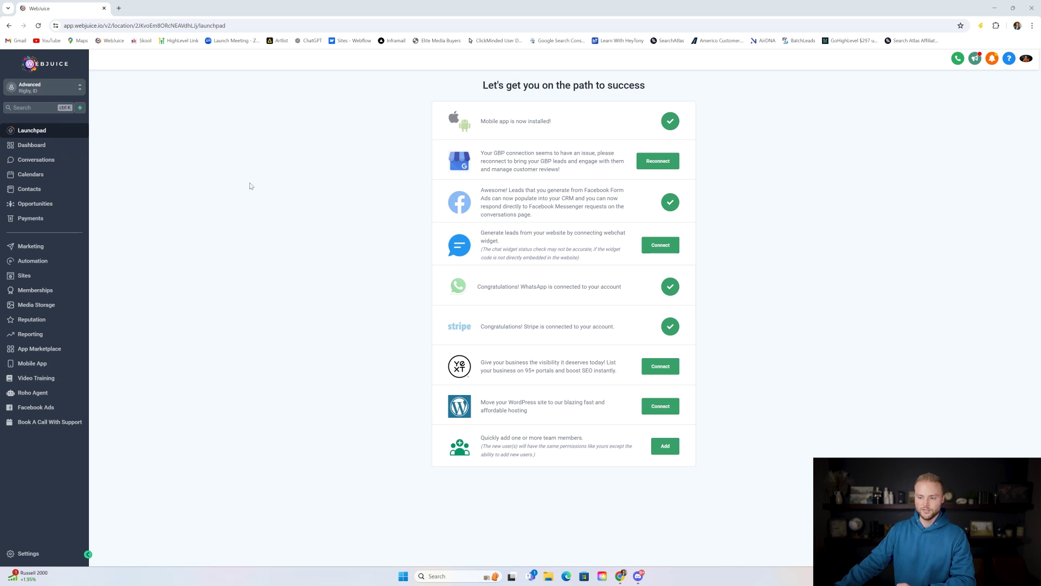
- View the Conversations inbox and review the scheduling types offered for a new calendar in the calendar settings
{"action": "left_click", "coordinate": [46, 160]}
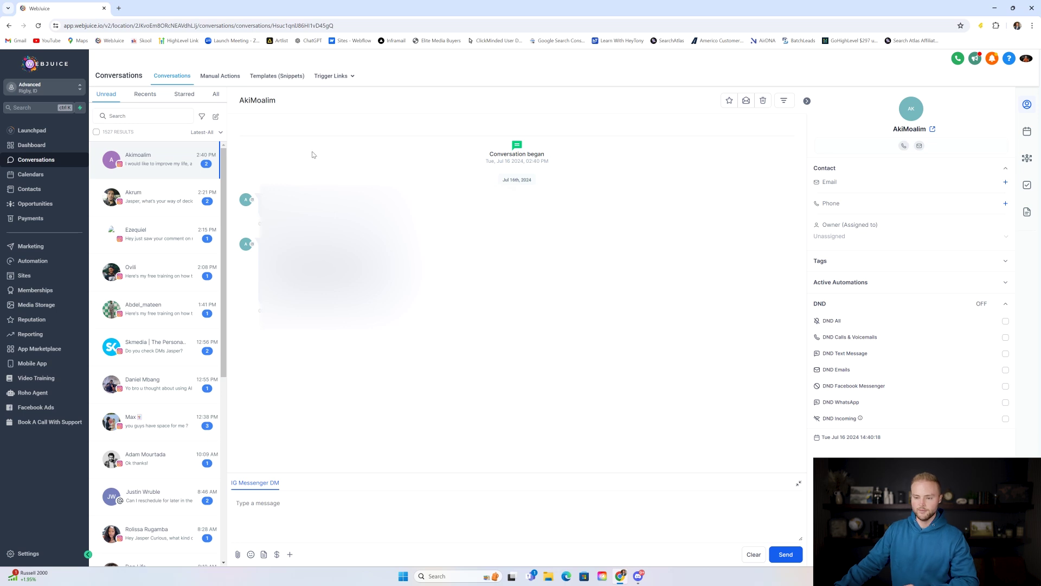
{"action": "left_click", "coordinate": [60, 175]}
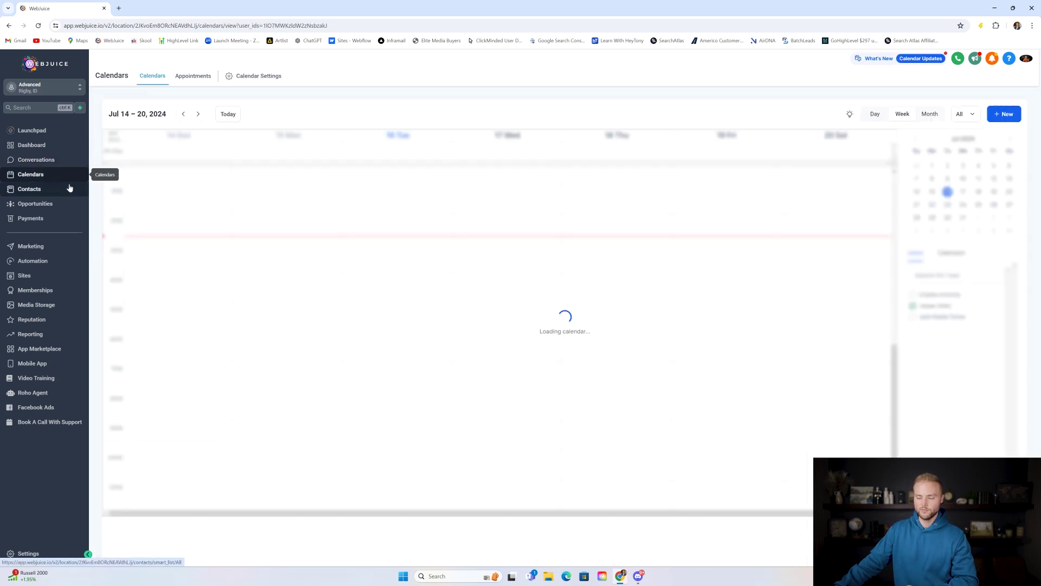
{"action": "left_click", "coordinate": [257, 80]}
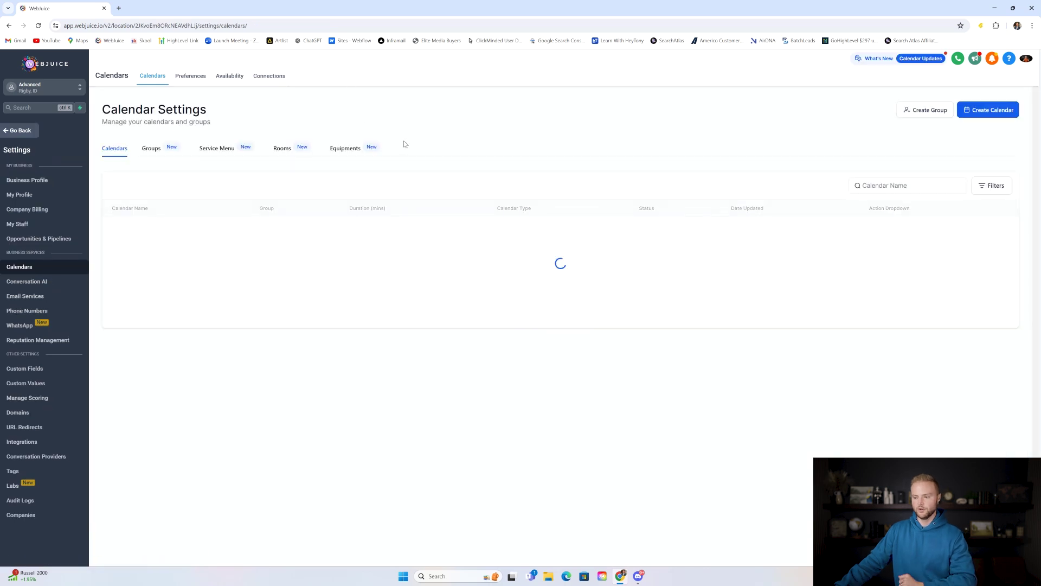
{"action": "left_click", "coordinate": [985, 113]}
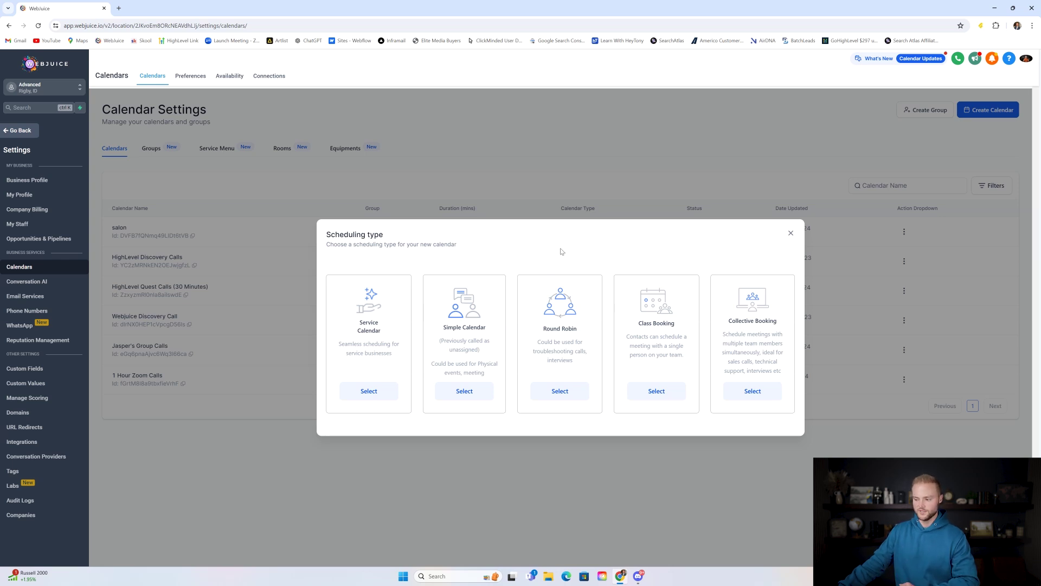
{"action": "left_click", "coordinate": [791, 233]}
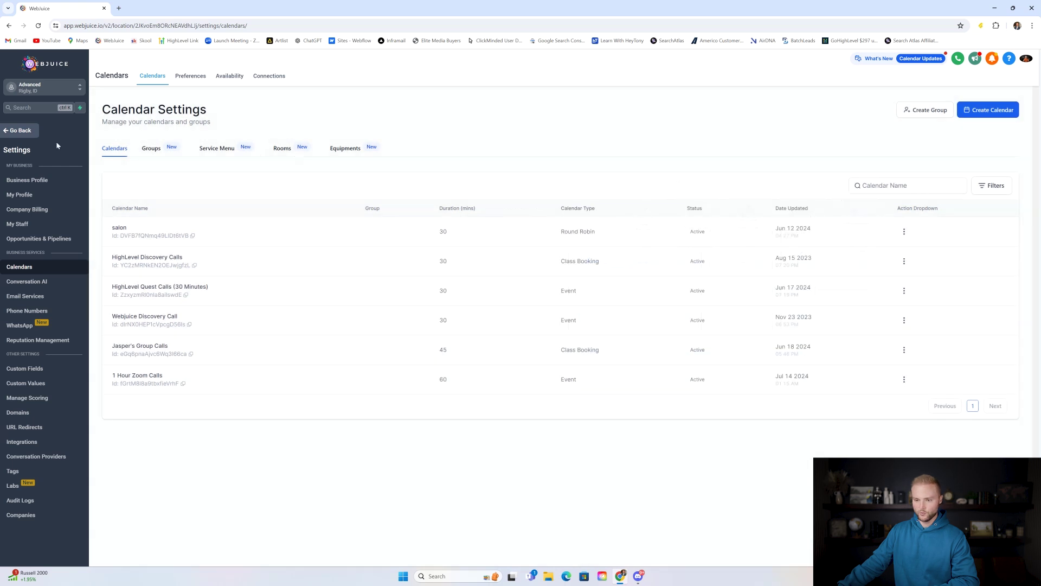
{"action": "left_click", "coordinate": [24, 134]}
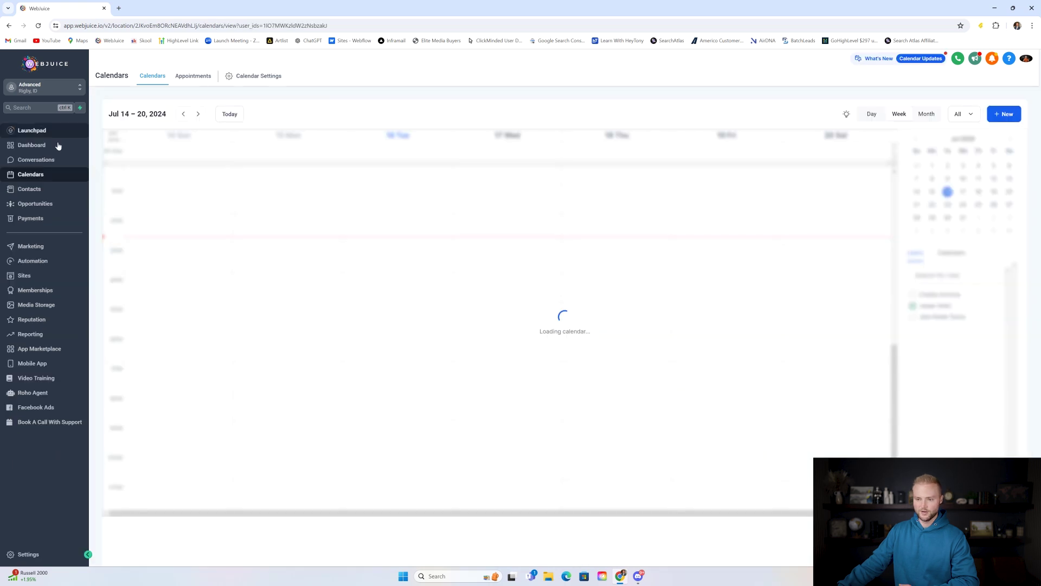
- Select all contact records across every page of the Contacts smart list
{"action": "left_click", "coordinate": [33, 189]}
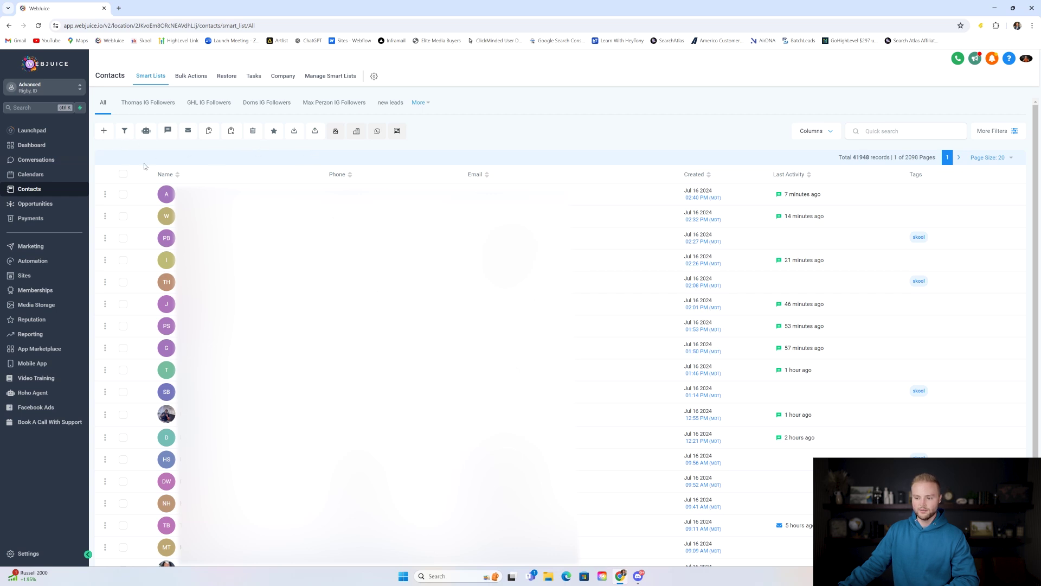
{"action": "left_click", "coordinate": [123, 175]}
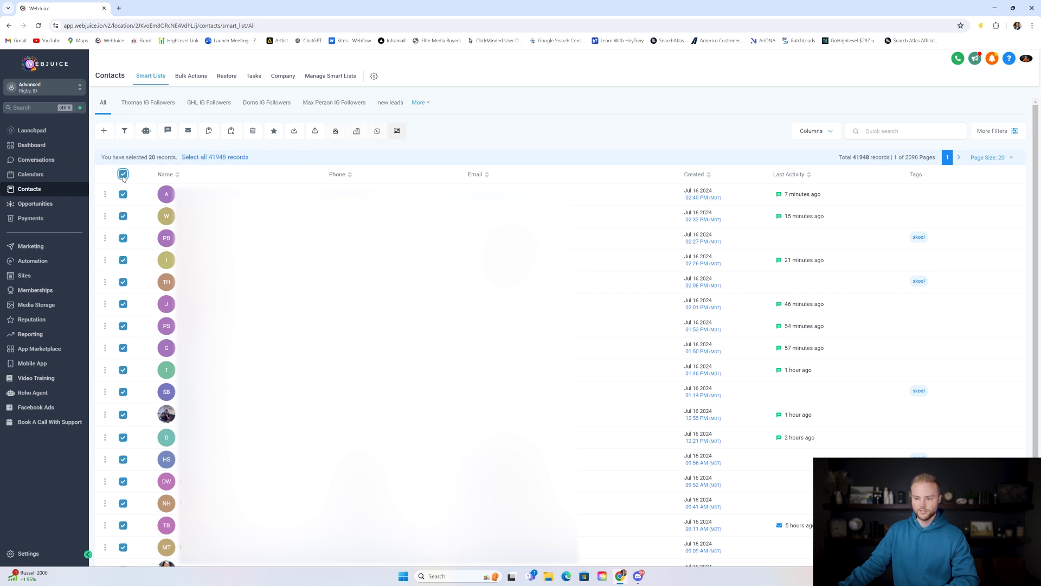
{"action": "left_click", "coordinate": [212, 158]}
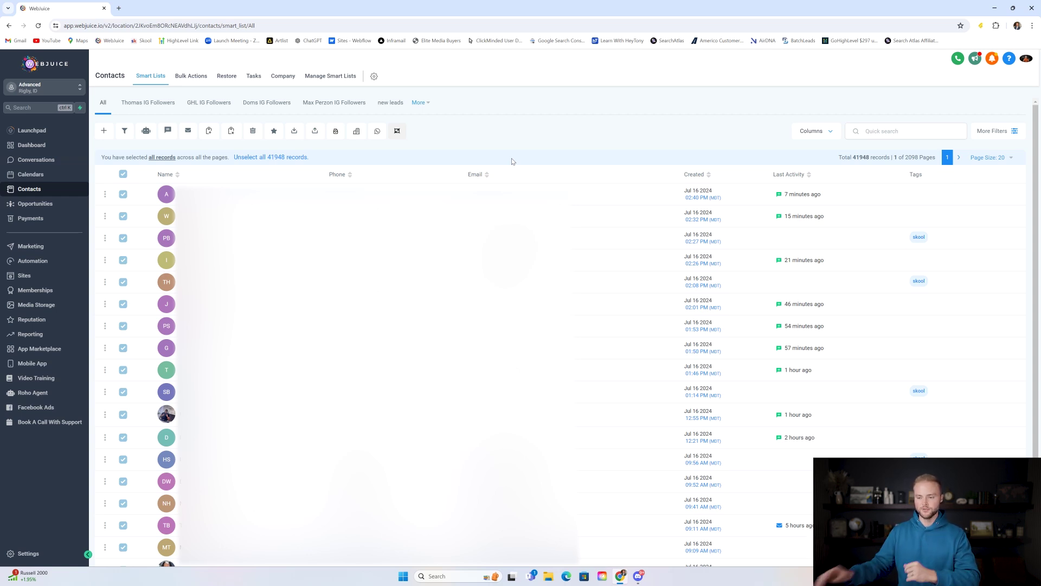
- View the SaaS Clients pipeline board in Opportunities and the workflow list in Automation
{"action": "left_click", "coordinate": [47, 204]}
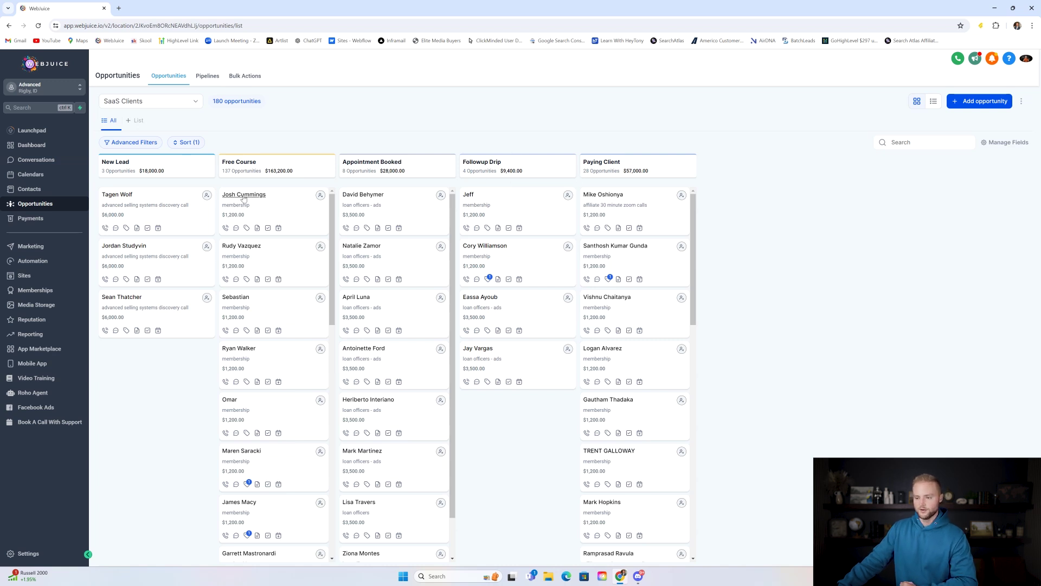
{"action": "mouse_move", "coordinate": [179, 210]}
{"action": "left_mouse_down"}
{"action": "mouse_move", "coordinate": [613, 204]}
{"action": "mouse_move", "coordinate": [170, 206]}
{"action": "left_mouse_up"}
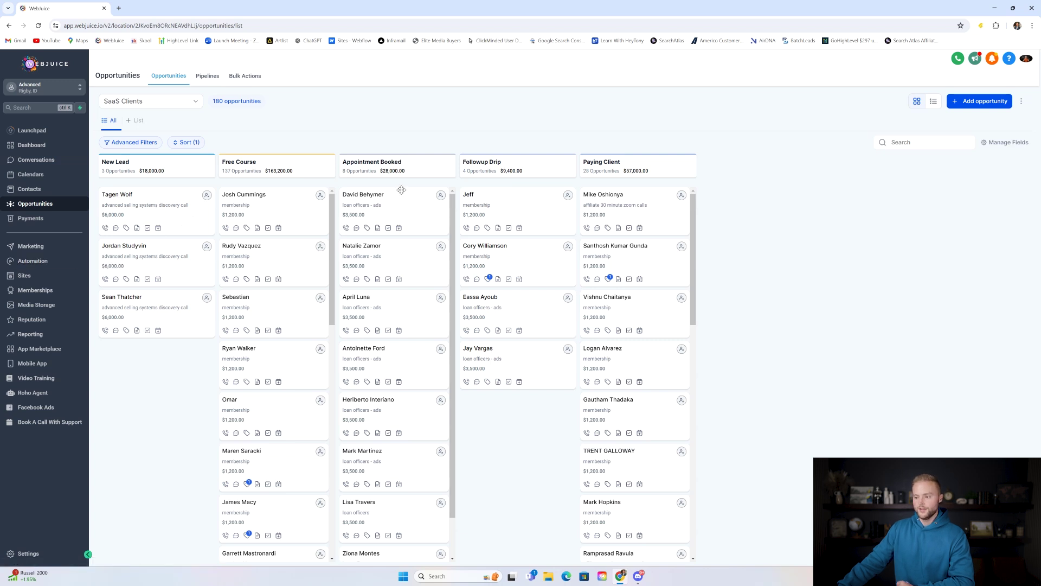
{"action": "mouse_move", "coordinate": [165, 200]}
{"action": "left_mouse_down"}
{"action": "mouse_move", "coordinate": [395, 197]}
{"action": "mouse_move", "coordinate": [158, 202]}
{"action": "mouse_move", "coordinate": [220, 176]}
{"action": "mouse_move", "coordinate": [231, 197]}
{"action": "mouse_move", "coordinate": [165, 200]}
{"action": "left_mouse_up"}
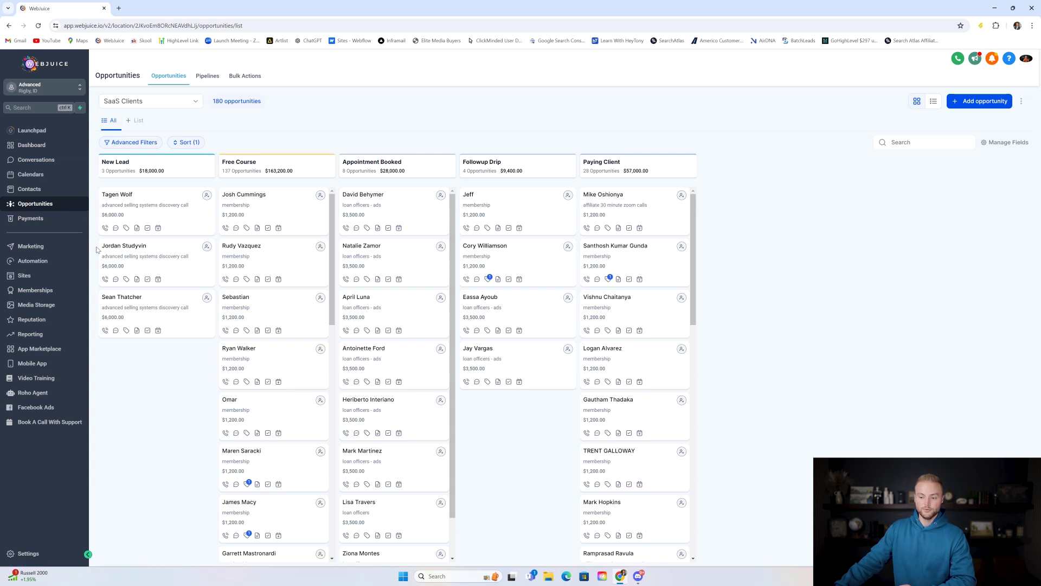
{"action": "left_click", "coordinate": [36, 265]}
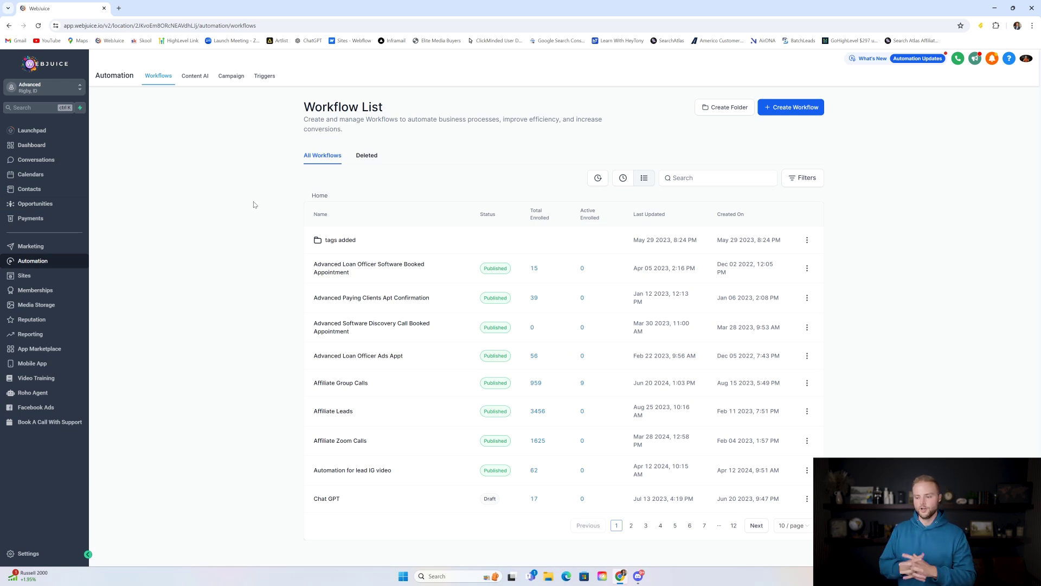
{"action": "left_click", "coordinate": [35, 204]}
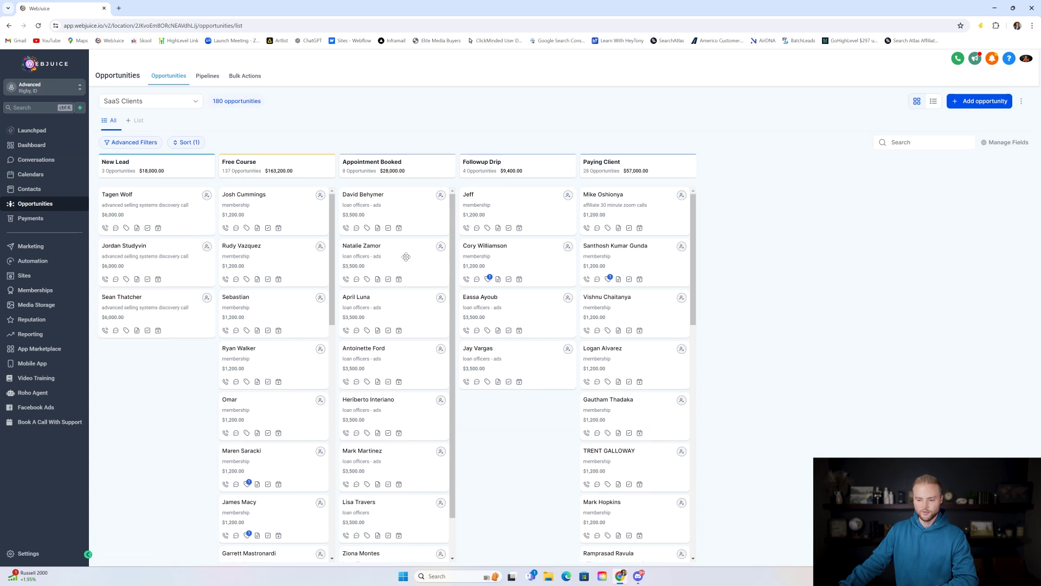
- Start creating an automation workflow from a recipe and browse the full range of available recipe templates
{"action": "left_click", "coordinate": [75, 261]}
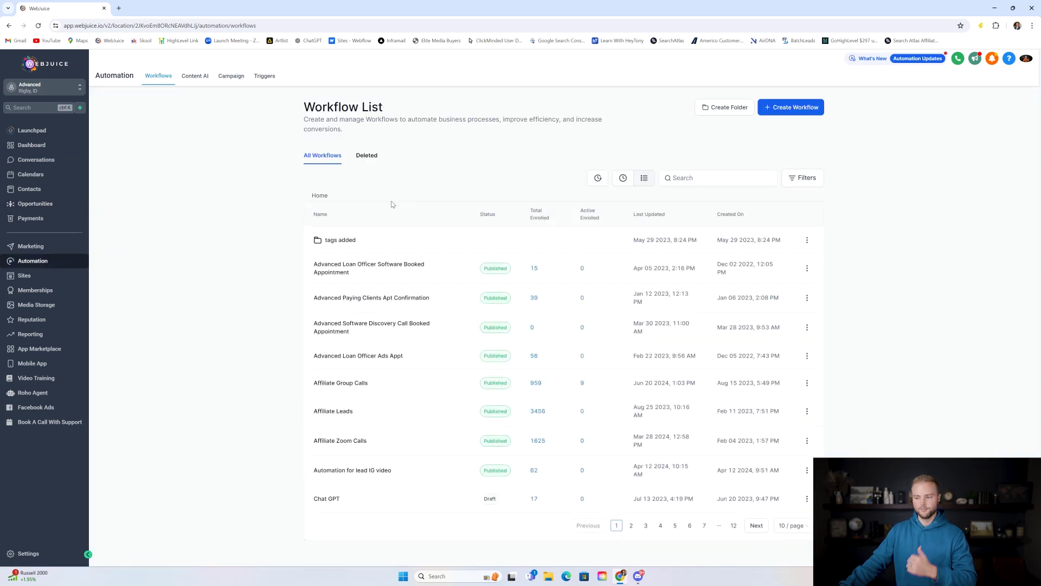
{"action": "left_click", "coordinate": [793, 107]}
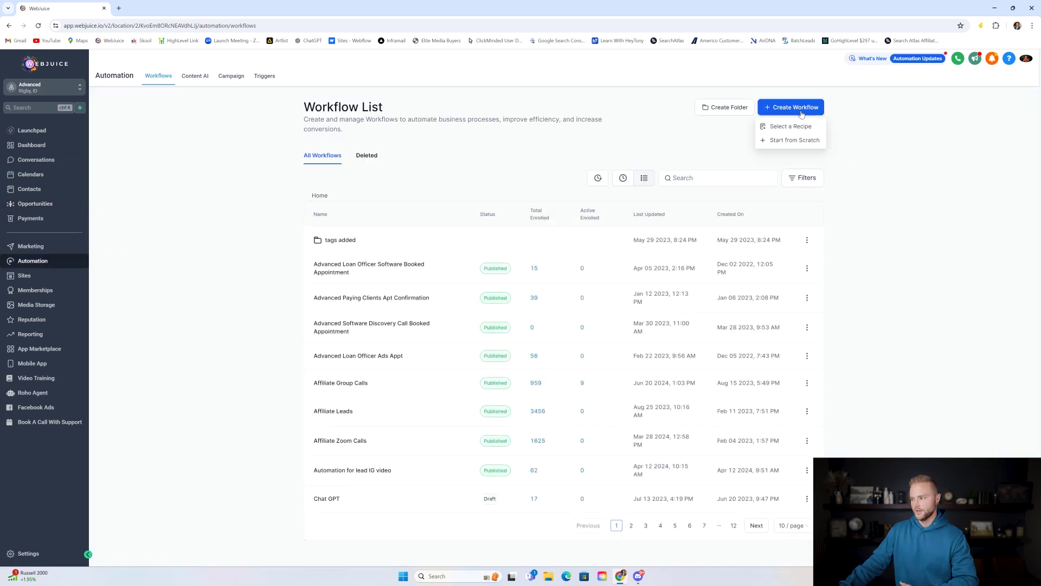
{"action": "left_click", "coordinate": [800, 127]}
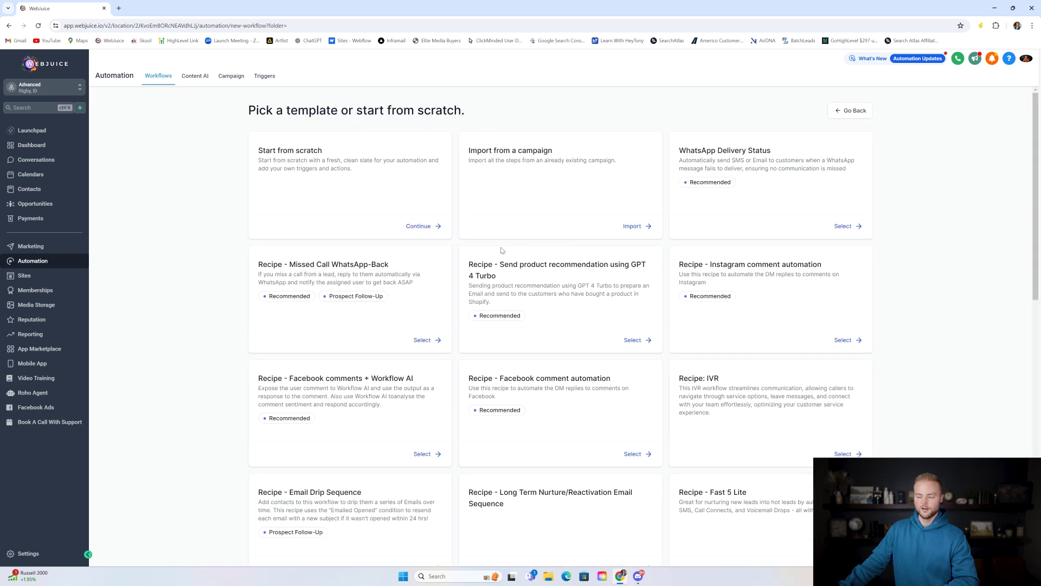
{"action": "scroll", "coordinate": [466, 175], "scroll_direction": "down", "scroll_amount": 2}
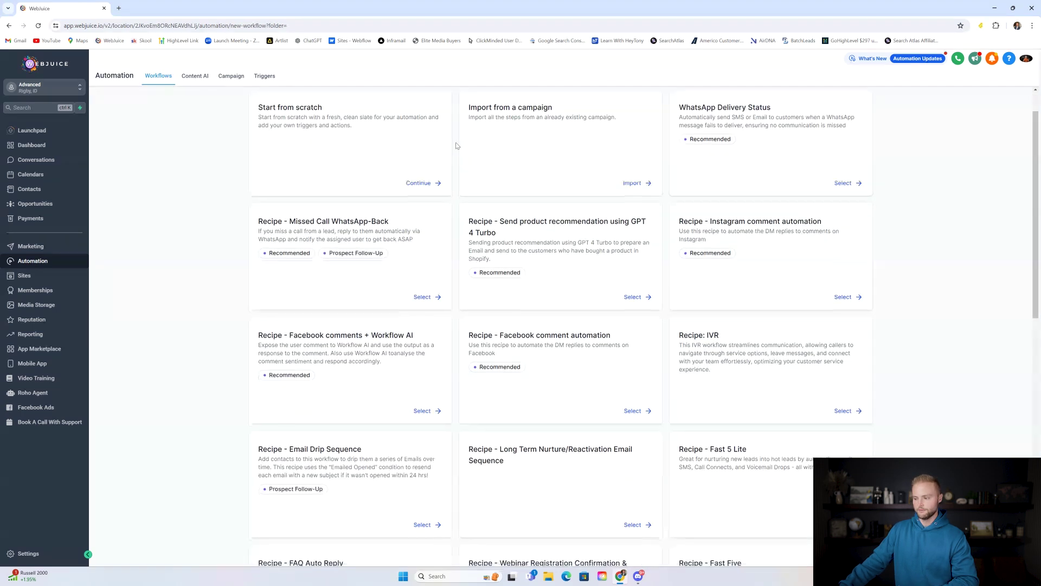
{"action": "scroll", "coordinate": [458, 156], "scroll_direction": "up", "scroll_amount": 2}
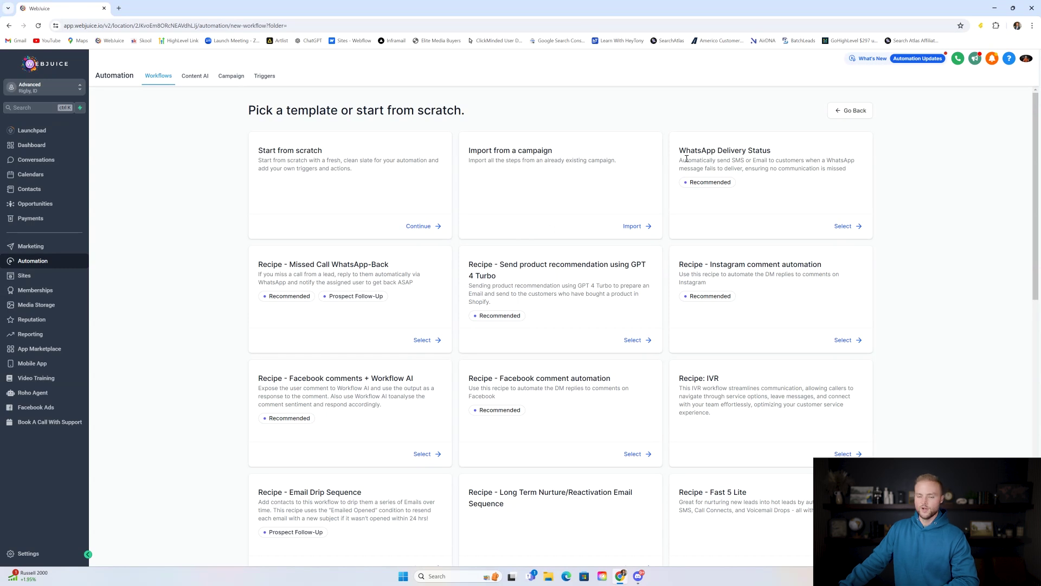
{"action": "scroll", "coordinate": [743, 157], "scroll_direction": "down", "scroll_amount": 2}
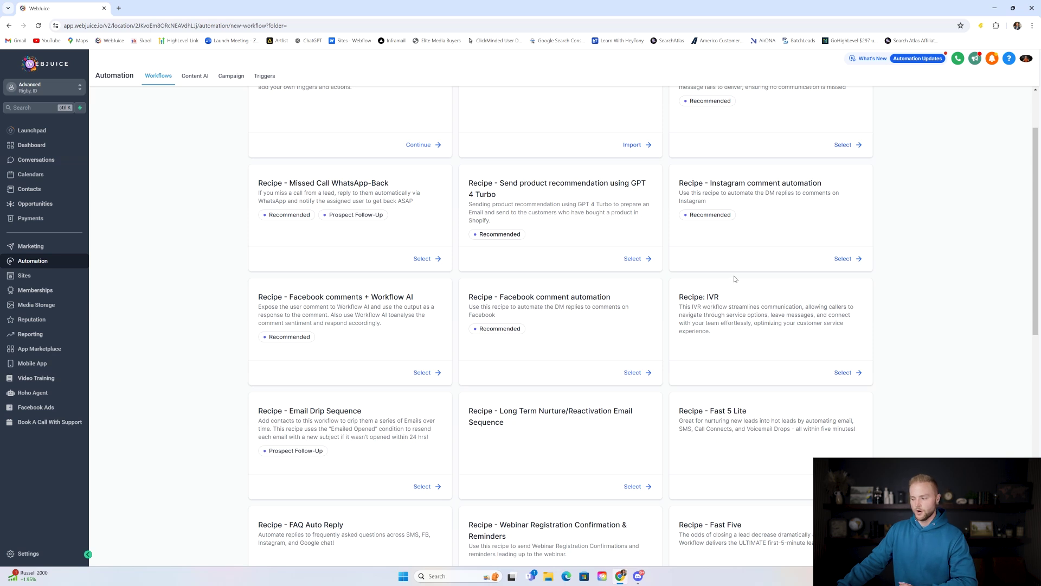
{"action": "scroll", "coordinate": [735, 279], "scroll_direction": "down", "scroll_amount": 2}
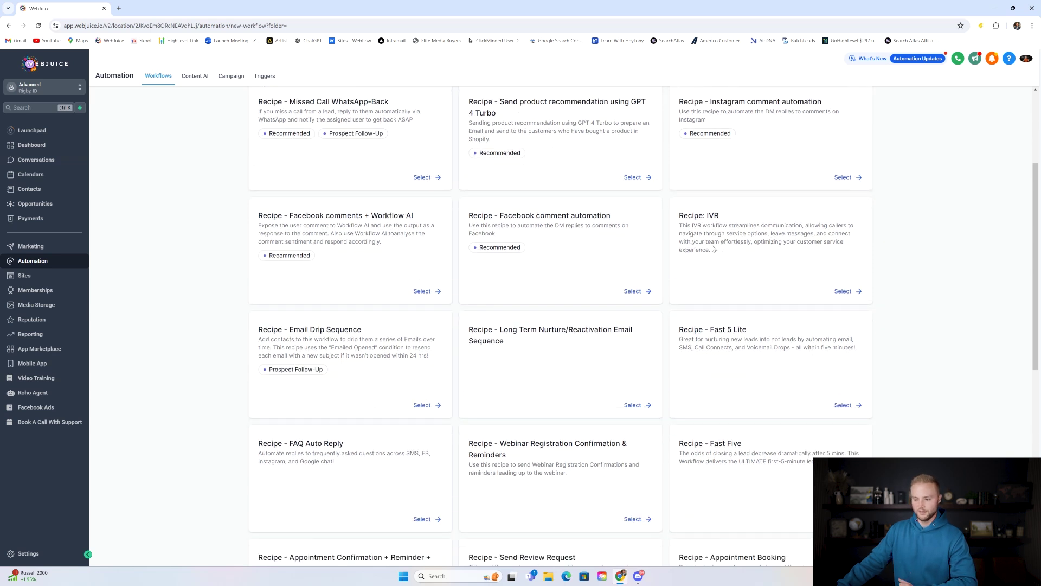
{"action": "scroll", "coordinate": [334, 243], "scroll_direction": "down", "scroll_amount": 3}
{"action": "scroll", "coordinate": [347, 241], "scroll_direction": "down", "scroll_amount": 4}
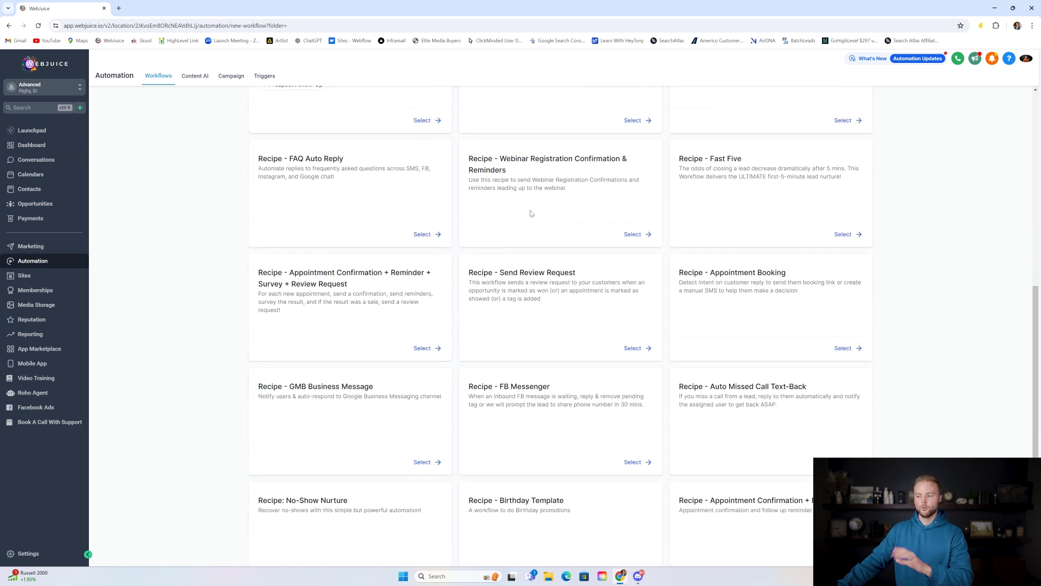
{"action": "scroll", "coordinate": [566, 167], "scroll_direction": "down", "scroll_amount": 2}
{"action": "scroll", "coordinate": [388, 215], "scroll_direction": "down", "scroll_amount": 2}
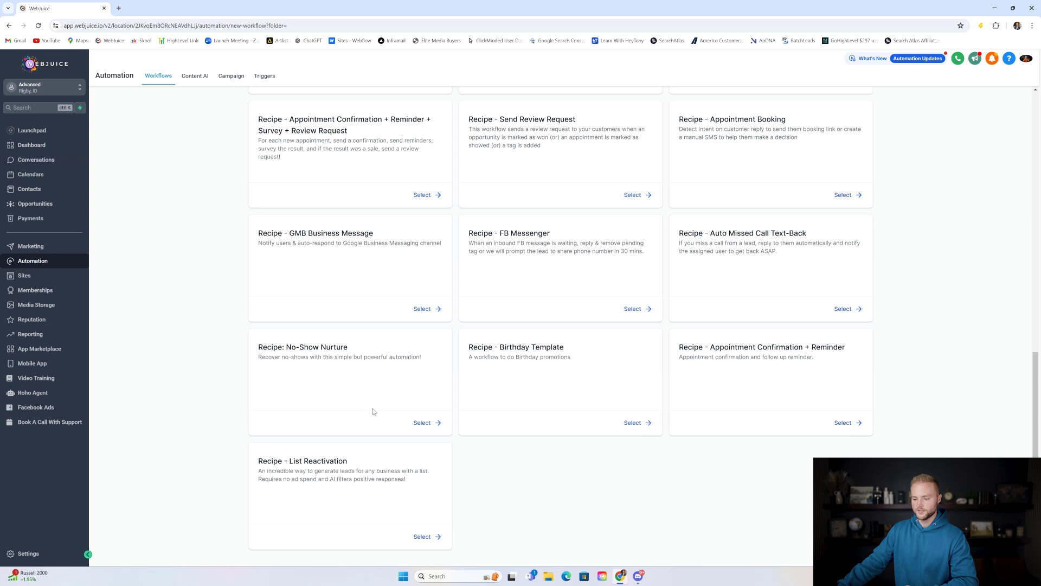
{"action": "scroll", "coordinate": [425, 387], "scroll_direction": "up", "scroll_amount": 7}
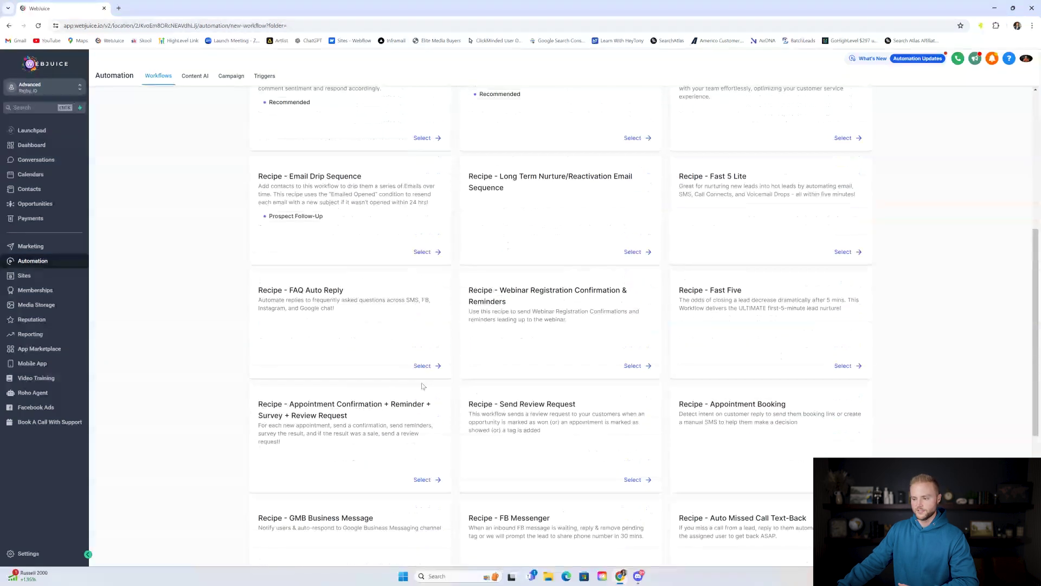
{"action": "scroll", "coordinate": [433, 298], "scroll_direction": "up", "scroll_amount": 8}
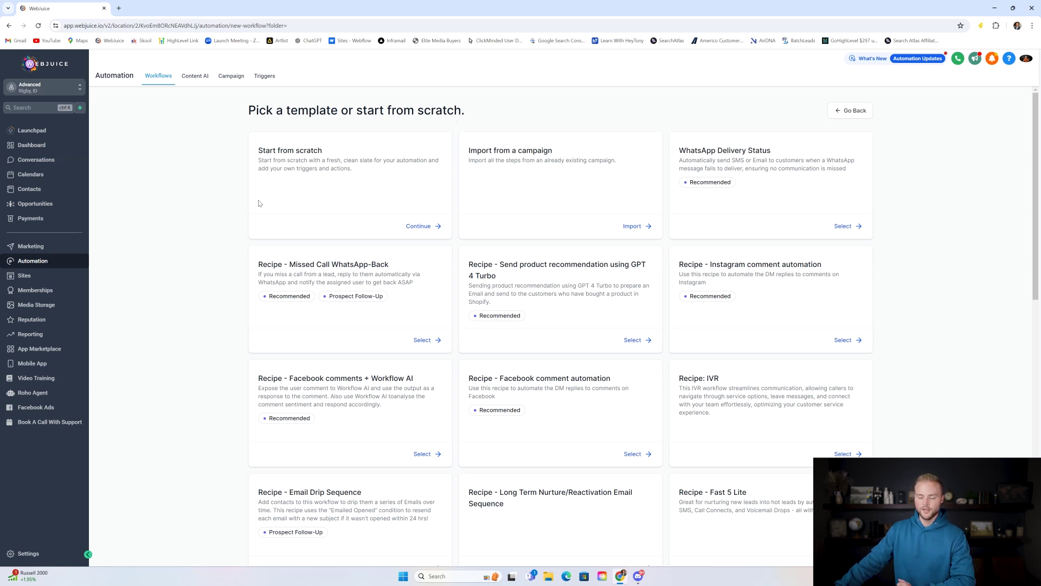
- Open the template library for creating a new website in the Websites section of Sites
{"action": "left_click", "coordinate": [61, 276]}
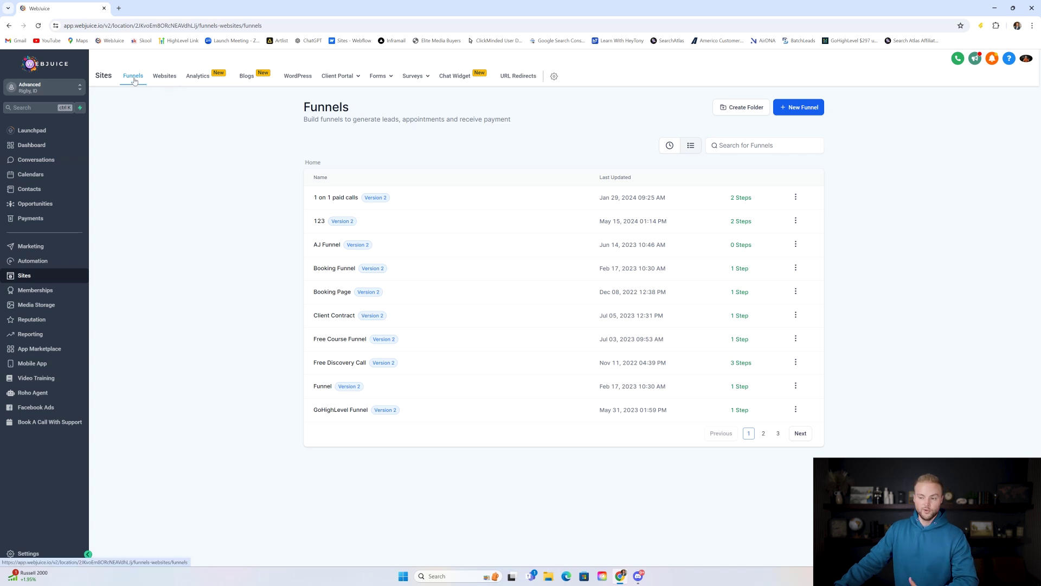
{"action": "left_click", "coordinate": [165, 79]}
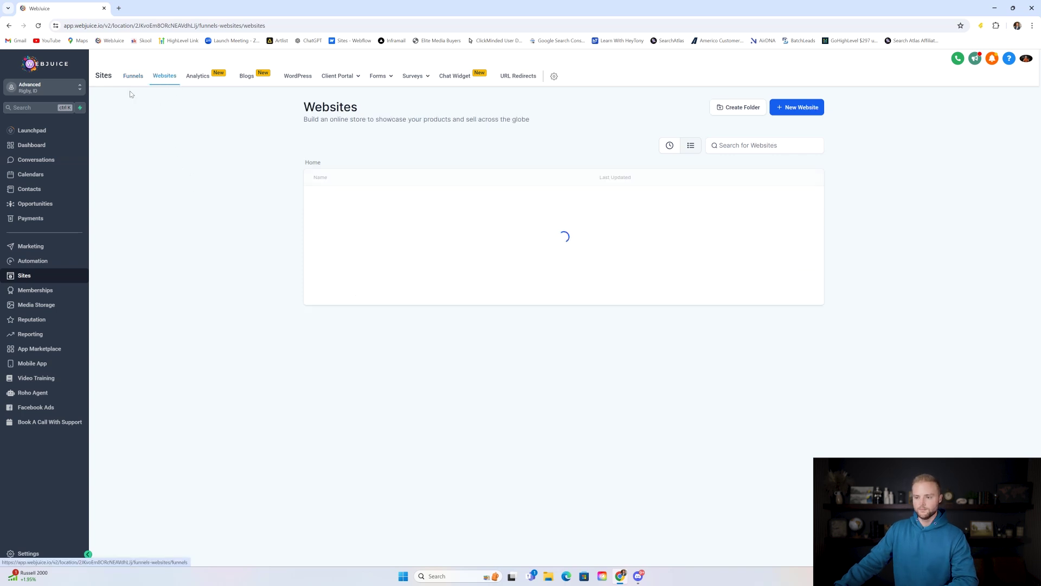
{"action": "left_click", "coordinate": [812, 112]}
{"action": "left_click", "coordinate": [615, 265]}
{"action": "left_click", "coordinate": [664, 375]}
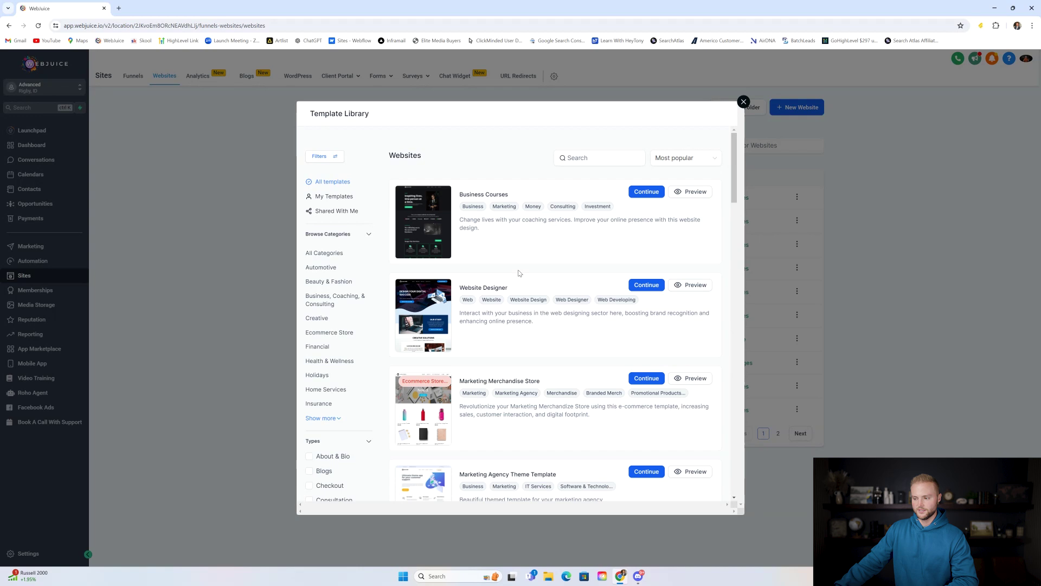
- Browse the website templates in the template library and close it without choosing one
{"action": "scroll", "coordinate": [531, 217], "scroll_direction": "down", "scroll_amount": 5}
{"action": "scroll", "coordinate": [536, 171], "scroll_direction": "down", "scroll_amount": 8}
{"action": "scroll", "coordinate": [547, 190], "scroll_direction": "down", "scroll_amount": 6}
{"action": "scroll", "coordinate": [545, 217], "scroll_direction": "up", "scroll_amount": 8}
{"action": "scroll", "coordinate": [541, 239], "scroll_direction": "up", "scroll_amount": 10}
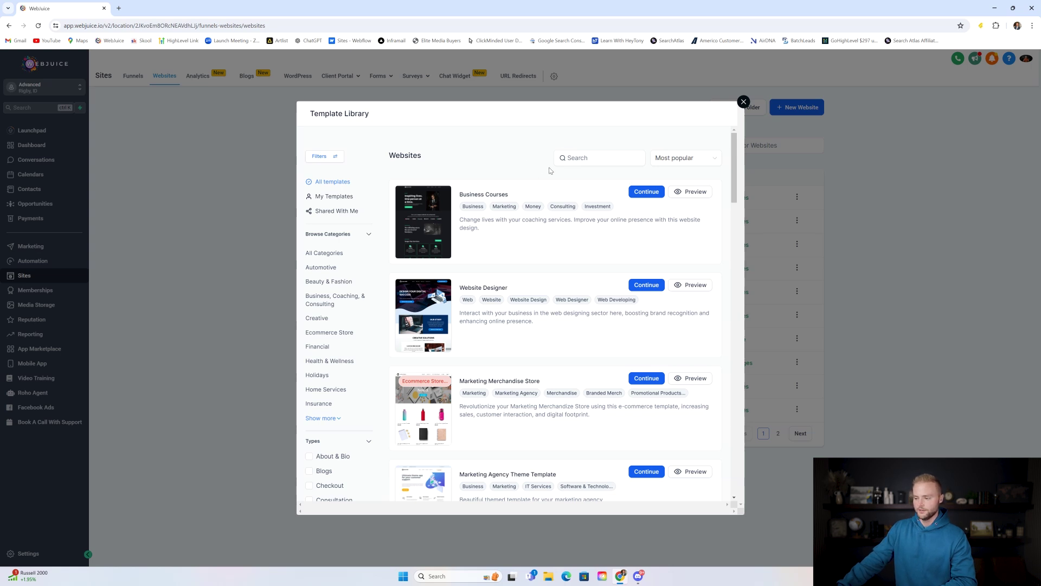
{"action": "scroll", "coordinate": [545, 195], "scroll_direction": "down", "scroll_amount": 7}
{"action": "scroll", "coordinate": [537, 215], "scroll_direction": "up", "scroll_amount": 8}
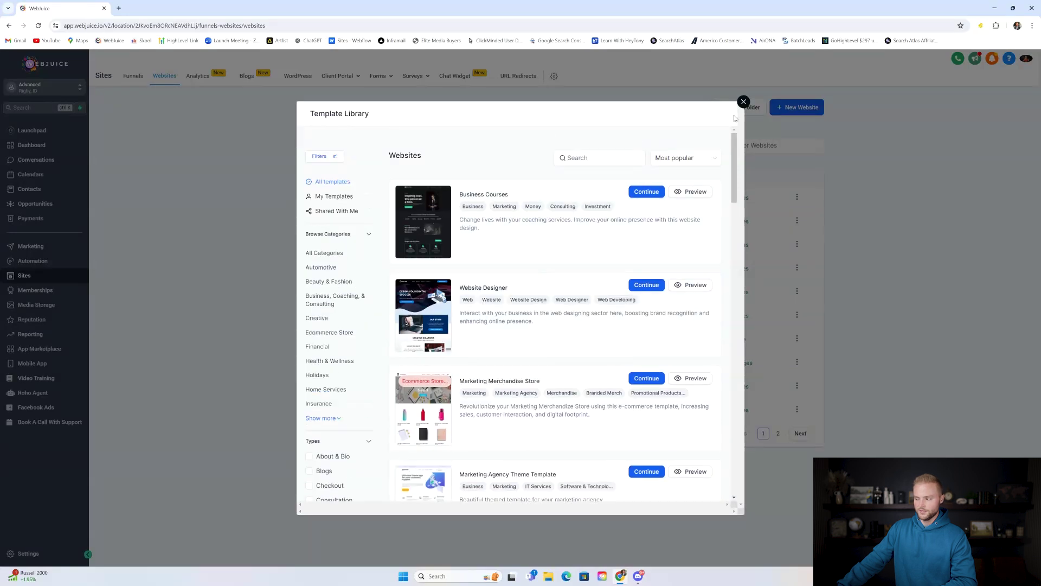
{"action": "left_click", "coordinate": [744, 102]}
- Open the Home page of the Authentic Dining Restaurant website in the page builder and examine its sections
{"action": "left_click", "coordinate": [366, 195]}
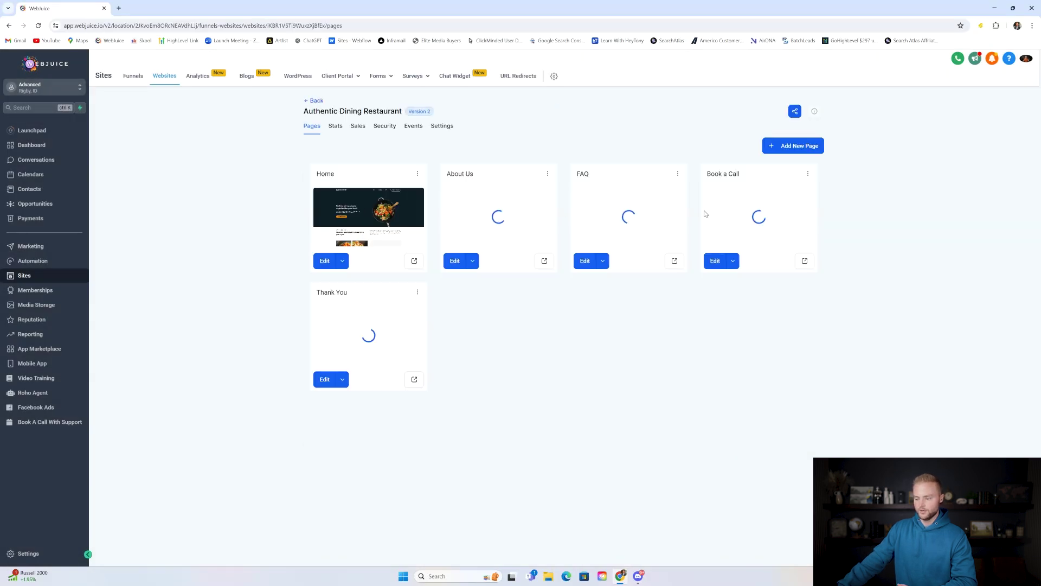
{"action": "left_click", "coordinate": [397, 247]}
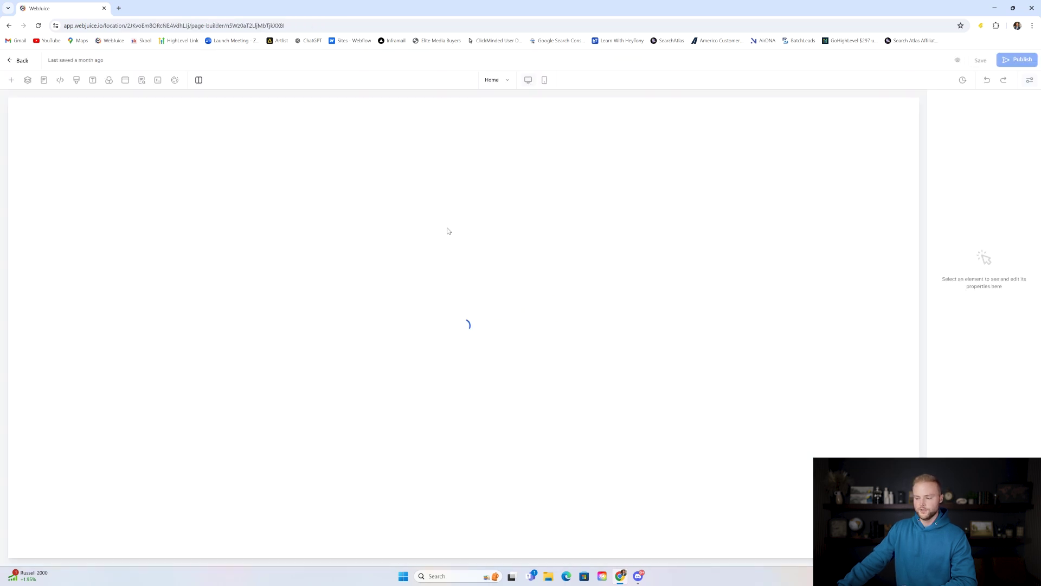
{"action": "scroll", "coordinate": [735, 187], "scroll_direction": "down", "scroll_amount": 1}
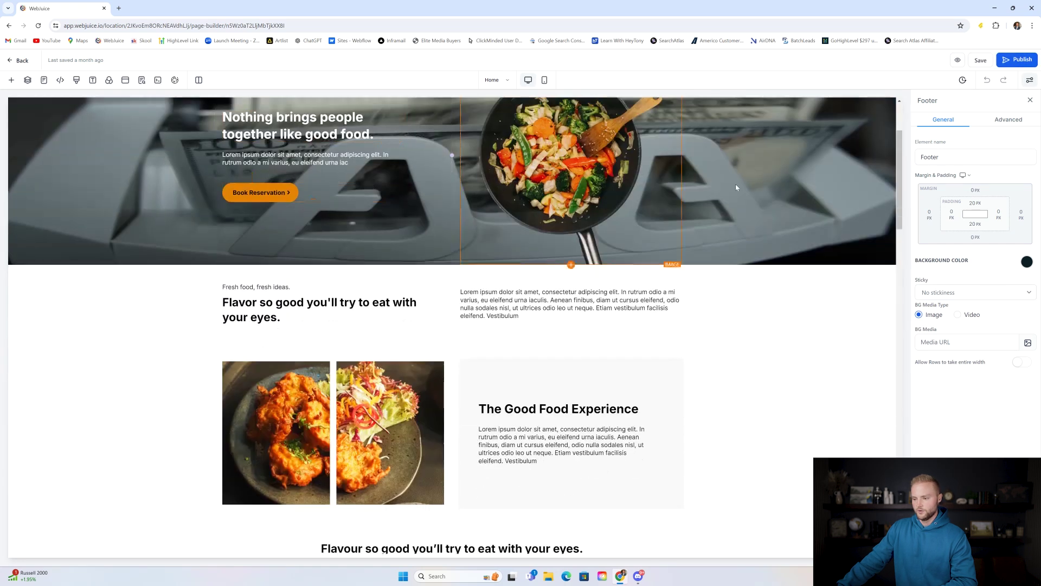
{"action": "scroll", "coordinate": [736, 187], "scroll_direction": "down", "scroll_amount": 4}
{"action": "scroll", "coordinate": [735, 187], "scroll_direction": "up", "scroll_amount": 5}
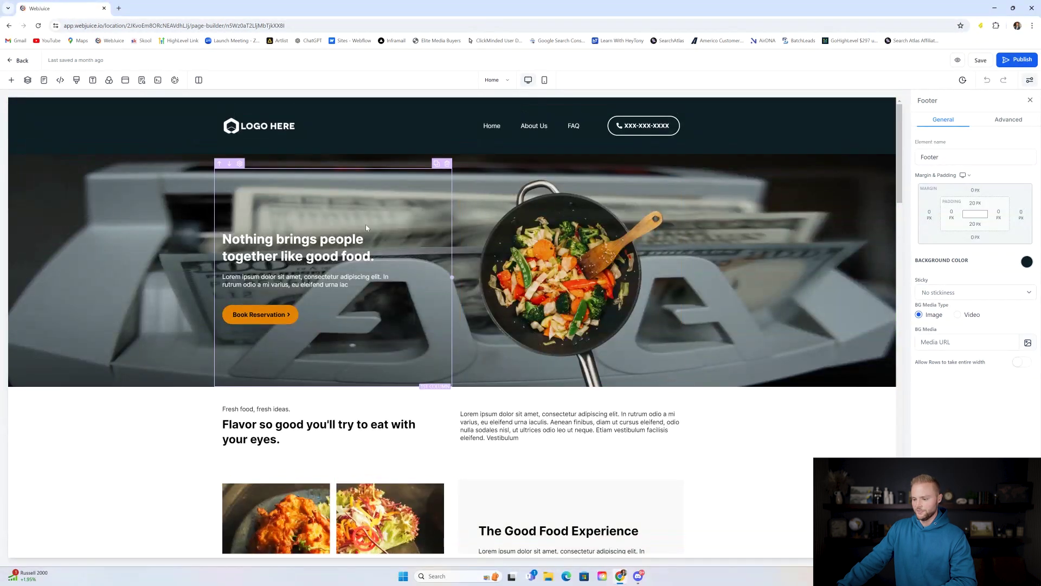
{"action": "scroll", "coordinate": [687, 252], "scroll_direction": "down", "scroll_amount": 8}
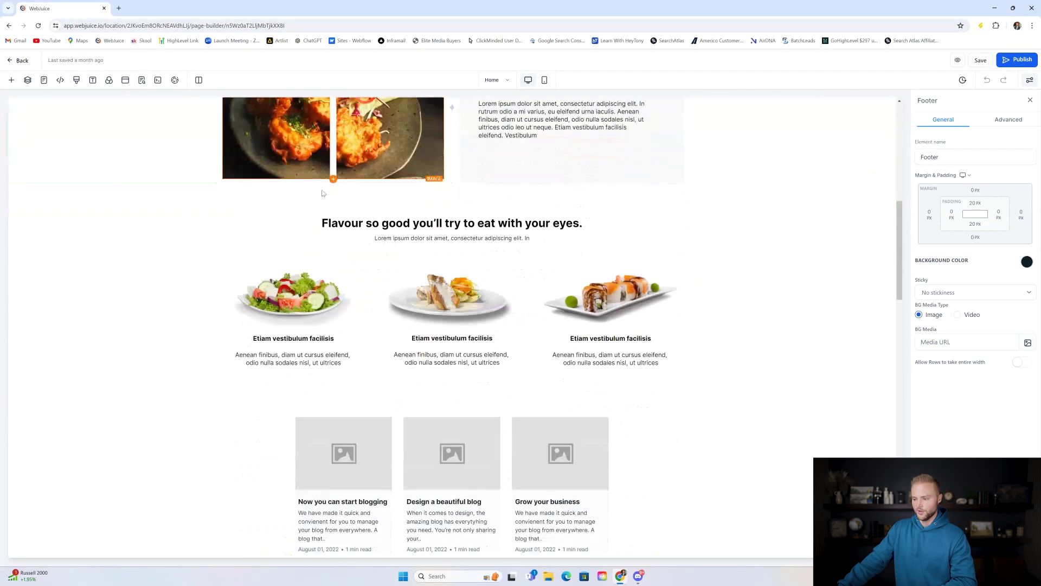
- Examine the food, blog and chef sections of the restaurant's Home page and return to the website's page list
{"action": "scroll", "coordinate": [476, 191], "scroll_direction": "down", "scroll_amount": 3}
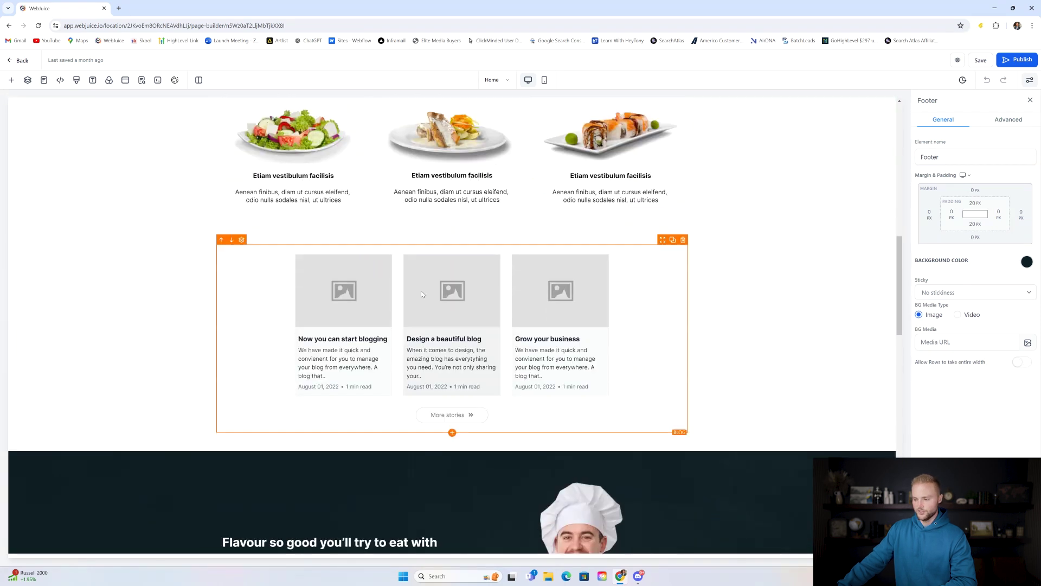
{"action": "scroll", "coordinate": [422, 294], "scroll_direction": "down", "scroll_amount": 4}
{"action": "left_click", "coordinate": [600, 319]}
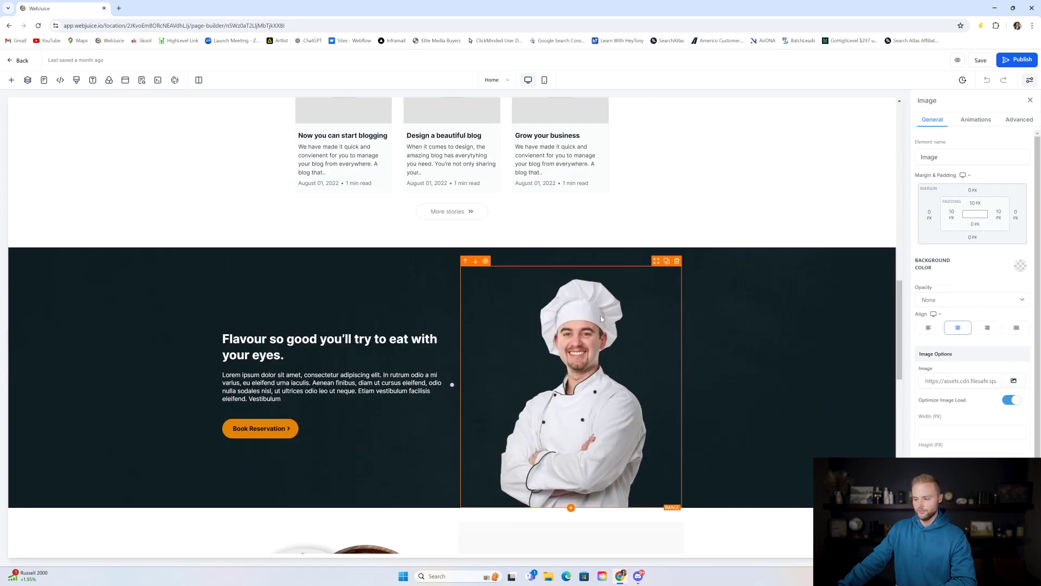
{"action": "scroll", "coordinate": [380, 299], "scroll_direction": "down", "scroll_amount": 2}
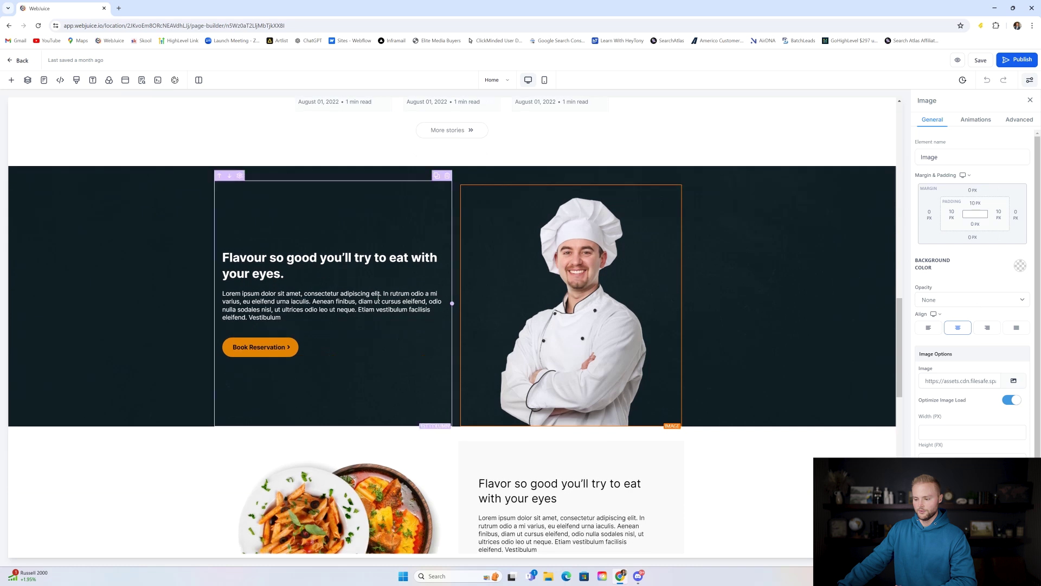
{"action": "scroll", "coordinate": [359, 205], "scroll_direction": "down", "scroll_amount": 3}
{"action": "scroll", "coordinate": [552, 348], "scroll_direction": "up", "scroll_amount": 4}
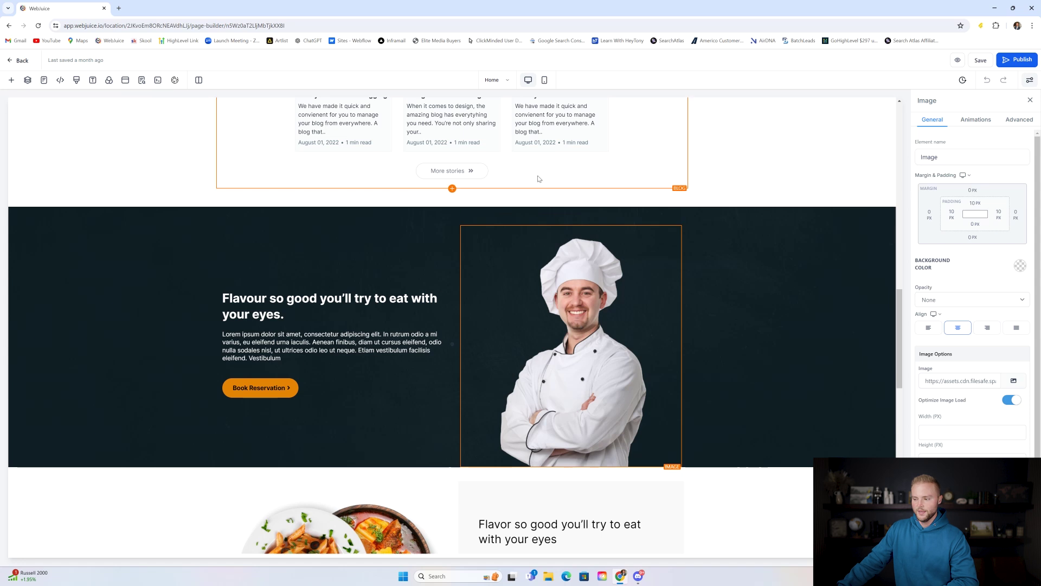
{"action": "scroll", "coordinate": [538, 176], "scroll_direction": "up", "scroll_amount": 3}
{"action": "left_click", "coordinate": [22, 61]}
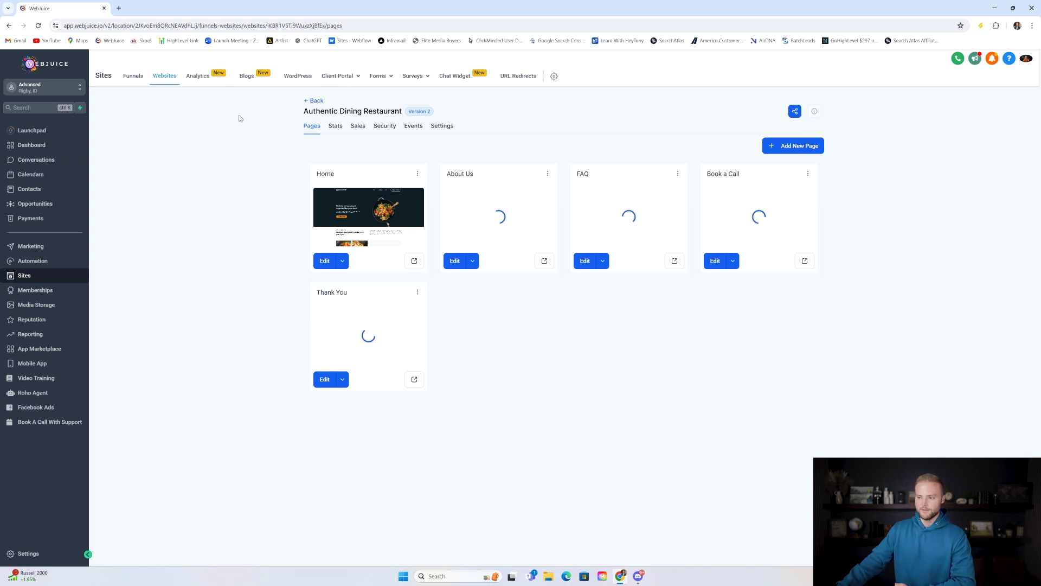
- Open the Lead Capture form in the form builder, look over its fields and return to the forms list
{"action": "mouse_move", "coordinate": [379, 76]}
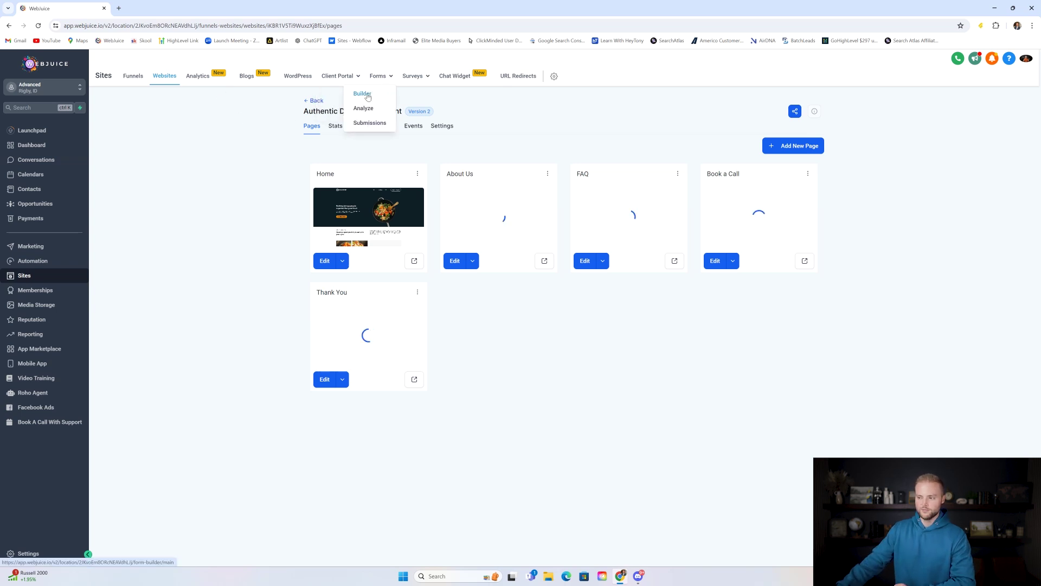
{"action": "left_click", "coordinate": [363, 94]}
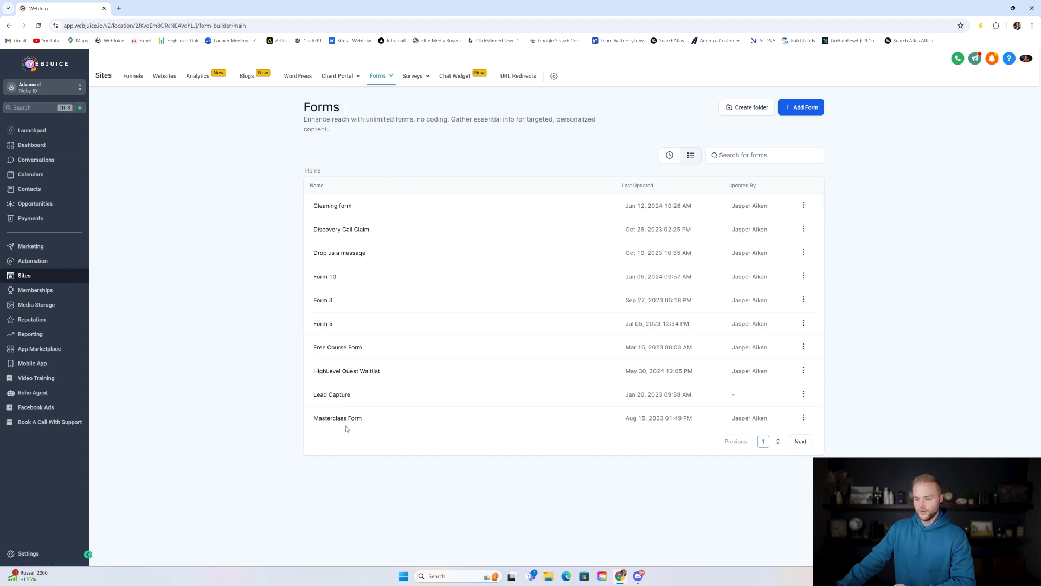
{"action": "left_click", "coordinate": [333, 395]}
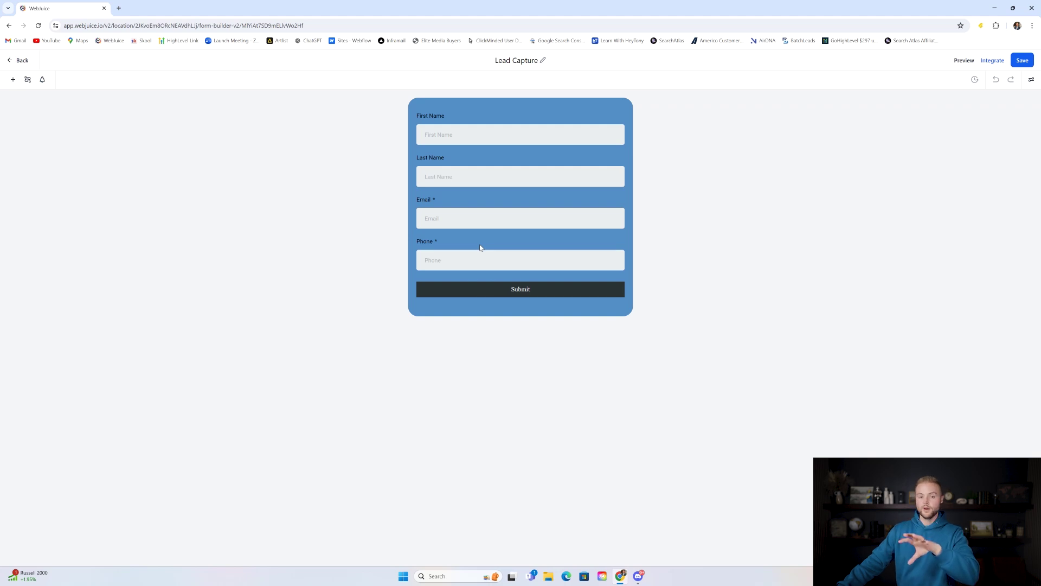
{"action": "left_click", "coordinate": [20, 60]}
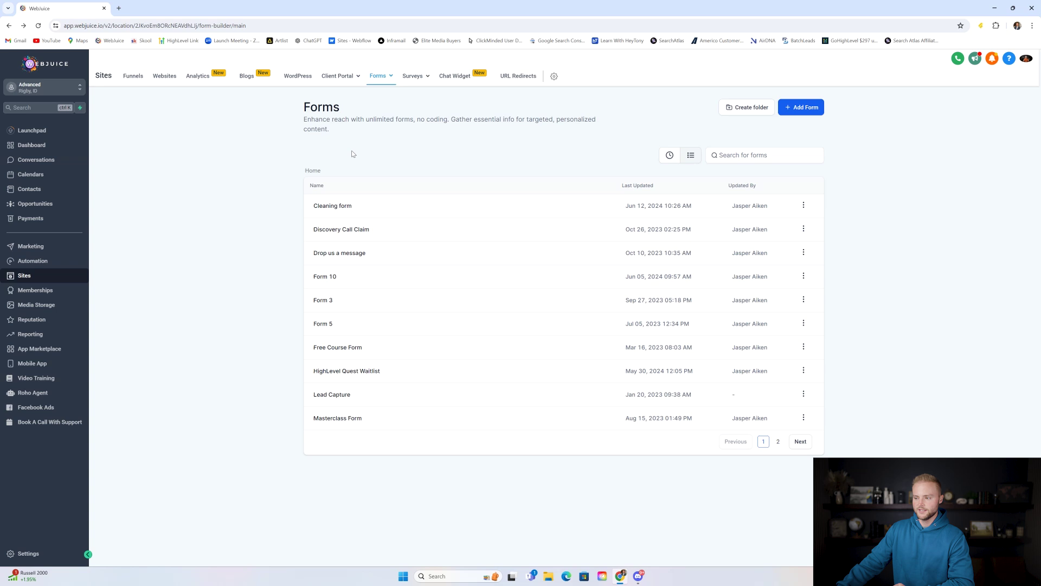
- Open the Default Chat Widget, try out its chat window in the preview and return to the widget list
{"action": "left_click", "coordinate": [459, 80]}
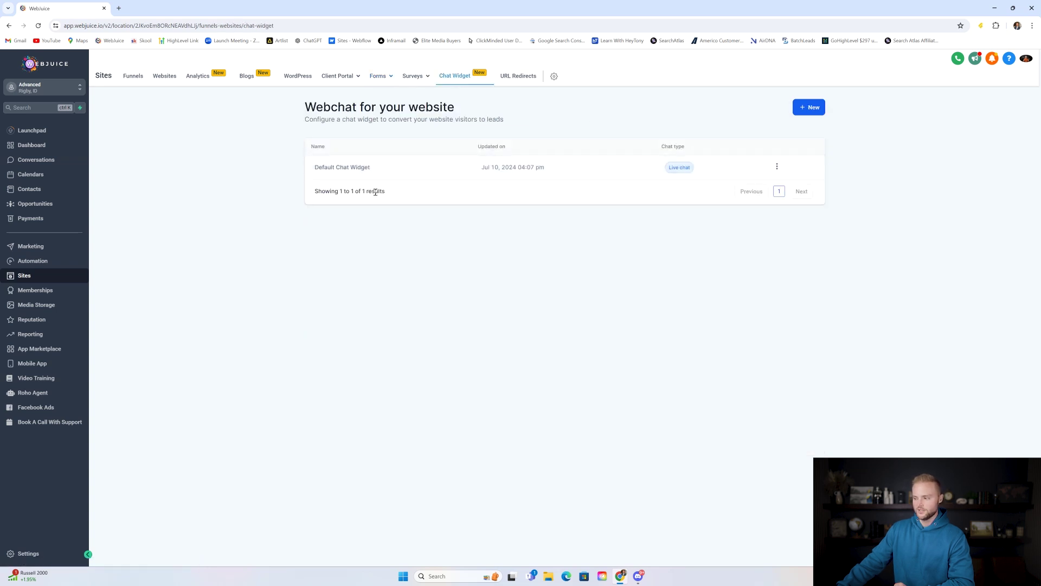
{"action": "left_click", "coordinate": [386, 168]}
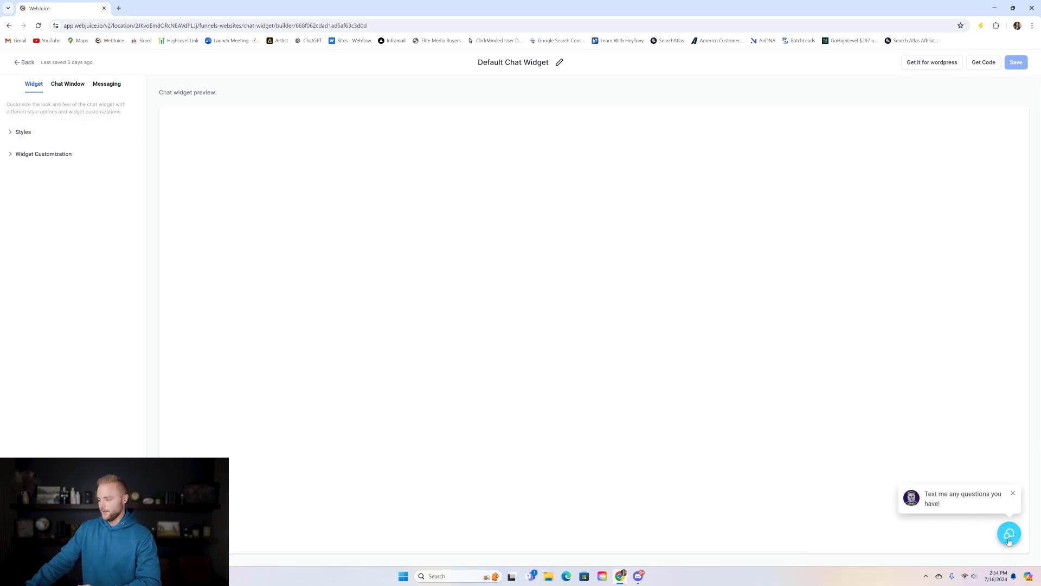
{"action": "left_click", "coordinate": [1009, 534]}
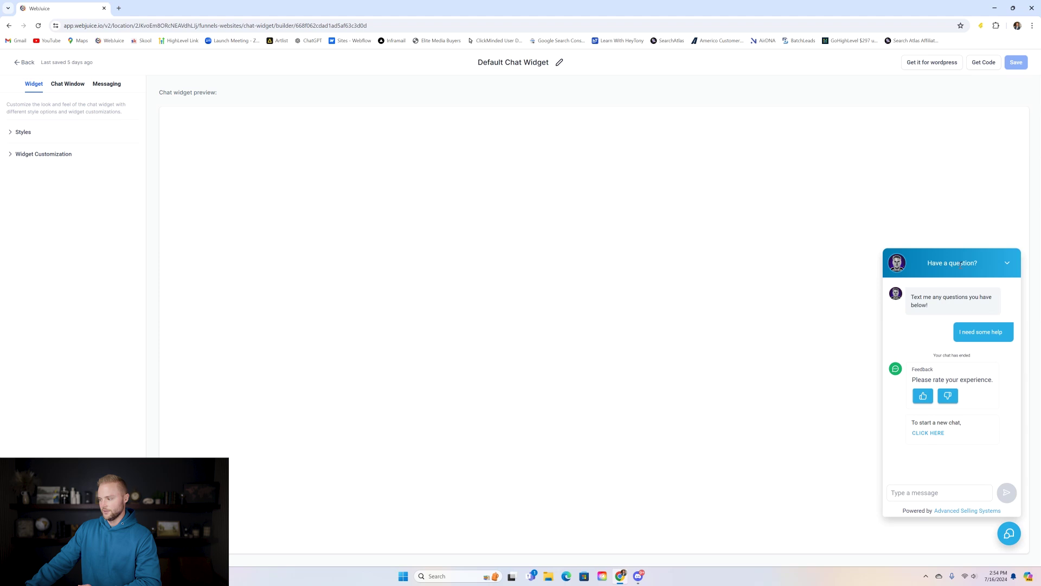
{"action": "left_click", "coordinate": [1002, 265]}
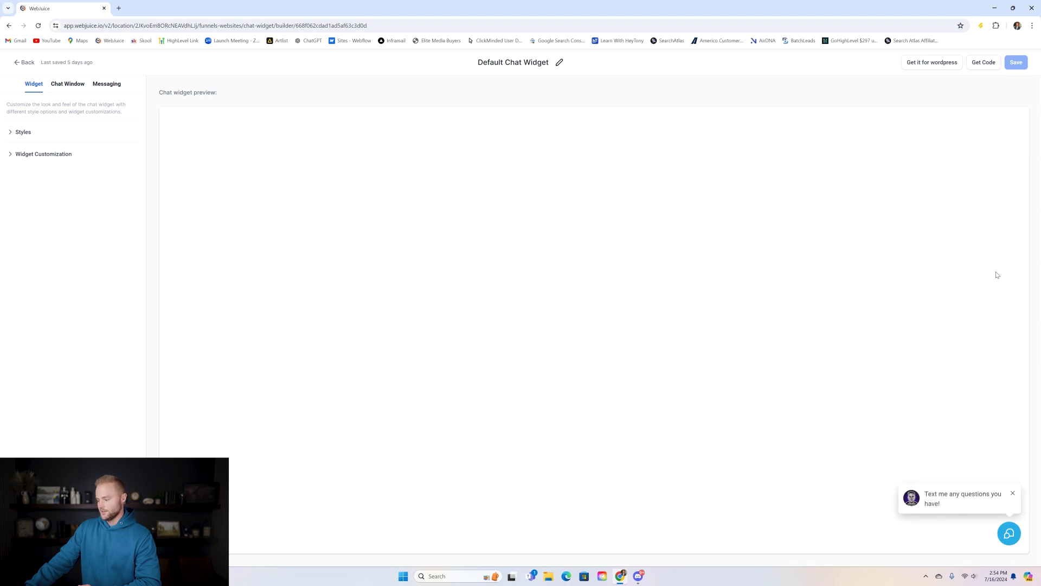
{"action": "left_click", "coordinate": [1008, 531]}
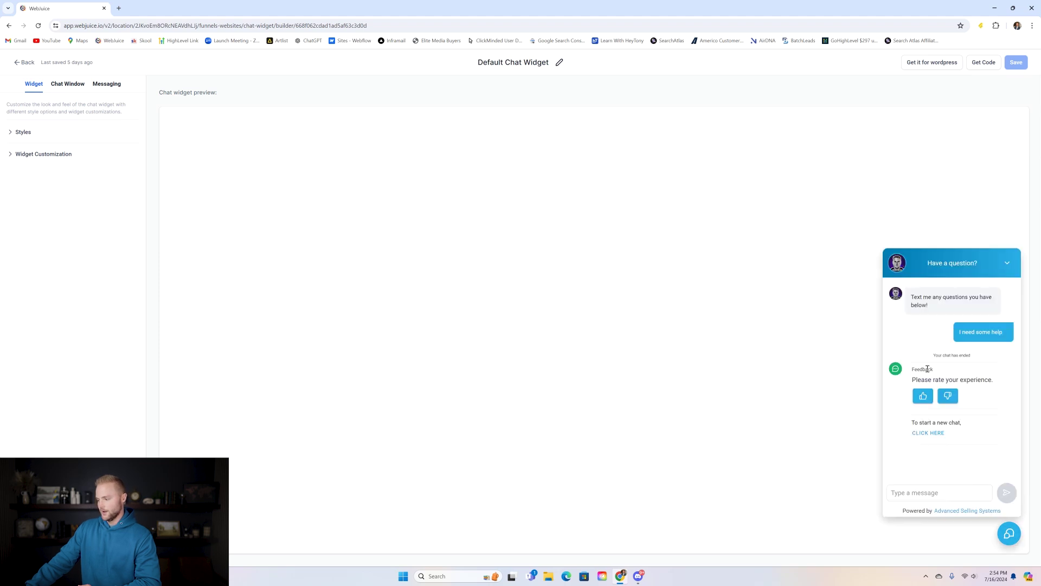
{"action": "left_click", "coordinate": [920, 493]}
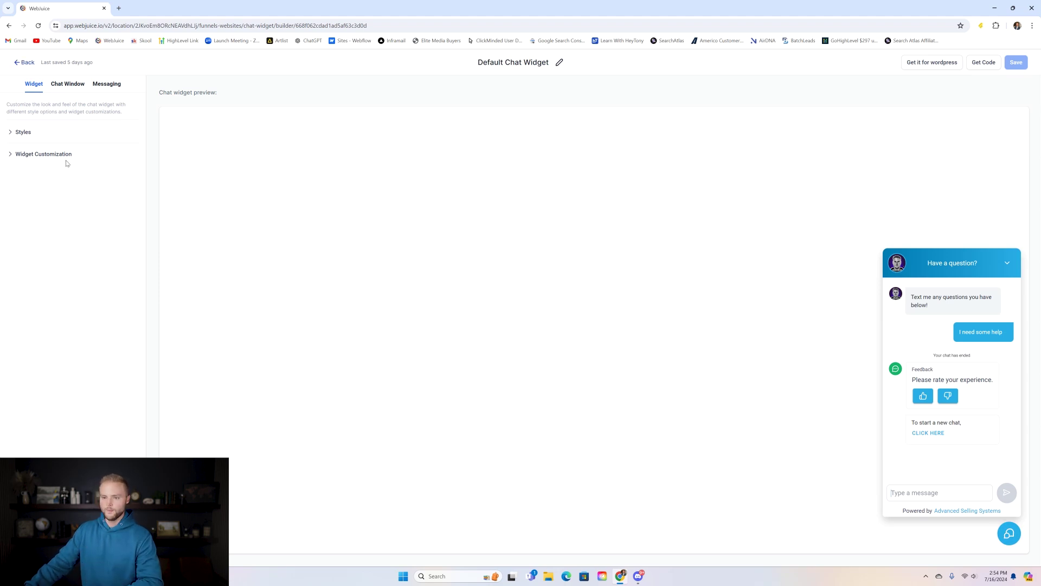
{"action": "left_click", "coordinate": [24, 63]}
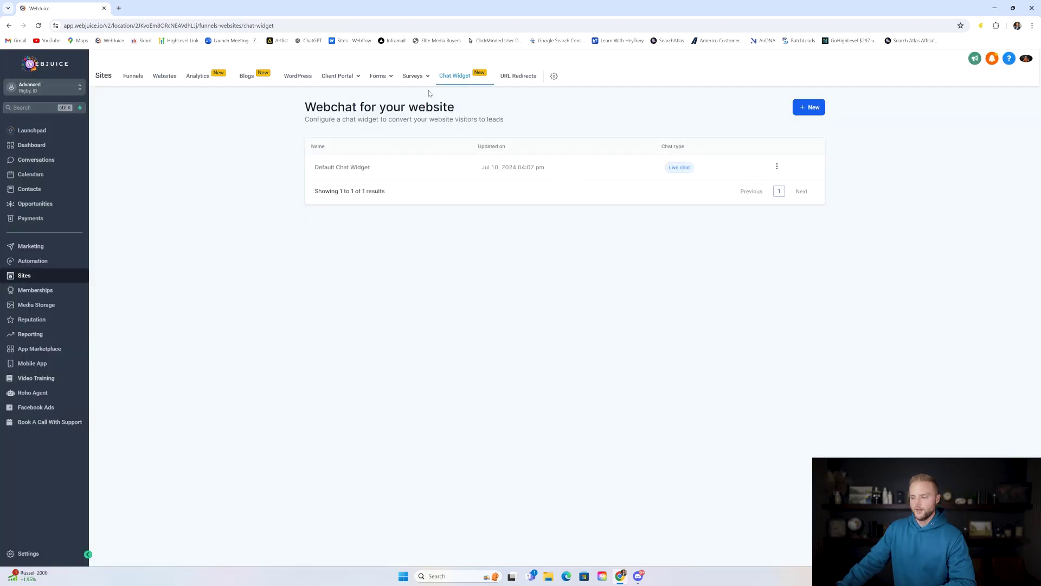
- Open the first Survey 1 in the survey builder and look at its slides
{"action": "mouse_move", "coordinate": [413, 76]}
{"action": "left_click", "coordinate": [399, 93]}
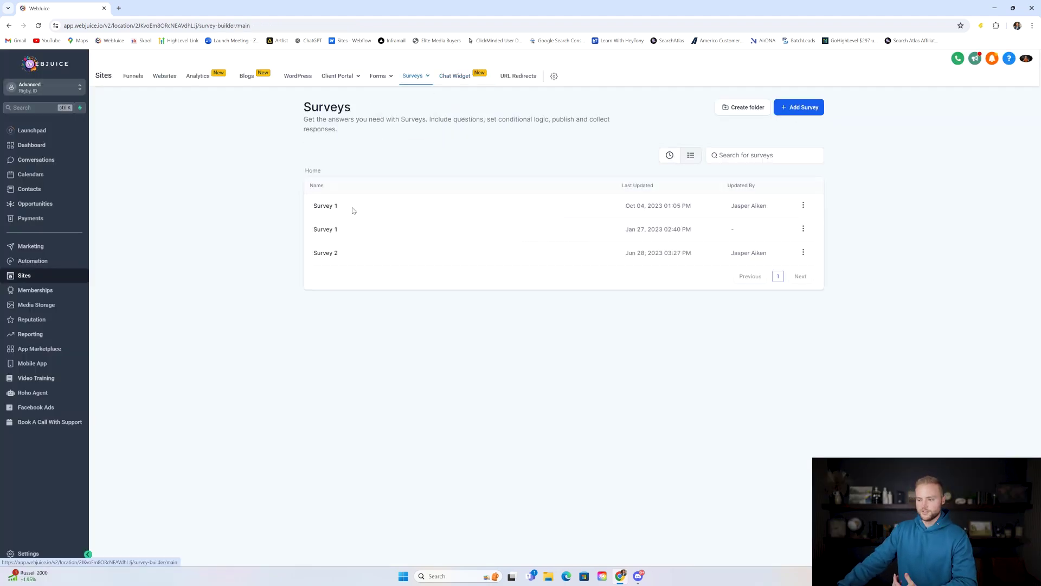
{"action": "left_click", "coordinate": [327, 205]}
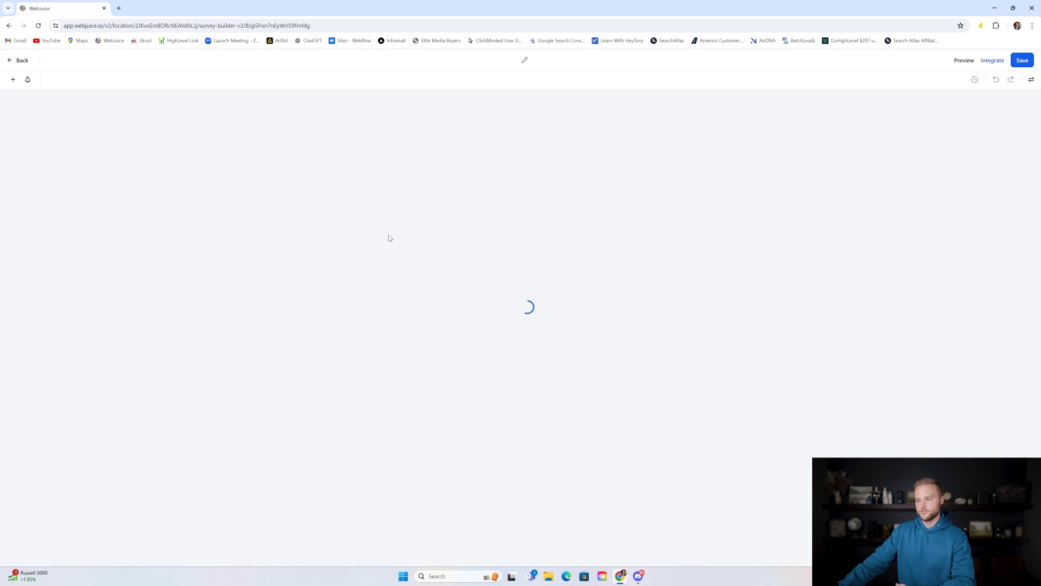
{"action": "scroll", "coordinate": [460, 163], "scroll_direction": "down", "scroll_amount": 1}
{"action": "scroll", "coordinate": [574, 194], "scroll_direction": "up", "scroll_amount": 1}
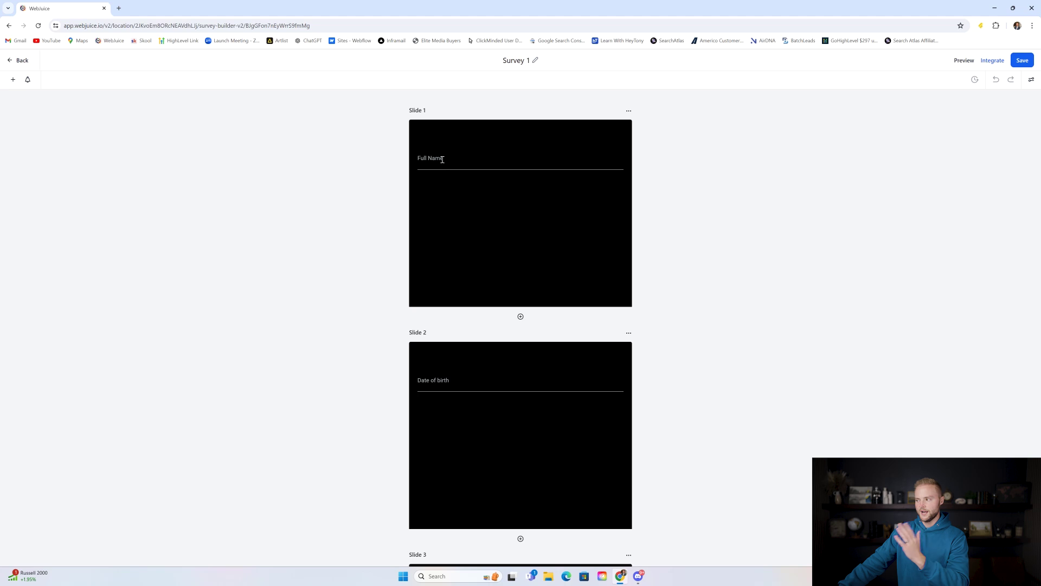
- Preview the survey and fill in the full name and a date of birth on its first two slides
{"action": "left_click", "coordinate": [964, 60]}
{"action": "left_click", "coordinate": [486, 123]}
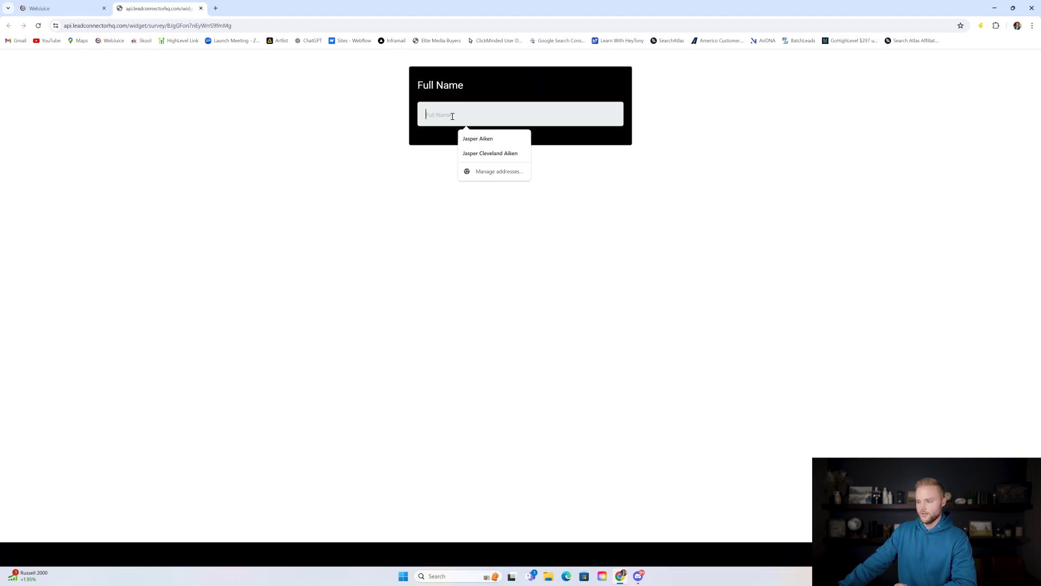
{"action": "left_click", "coordinate": [492, 139]}
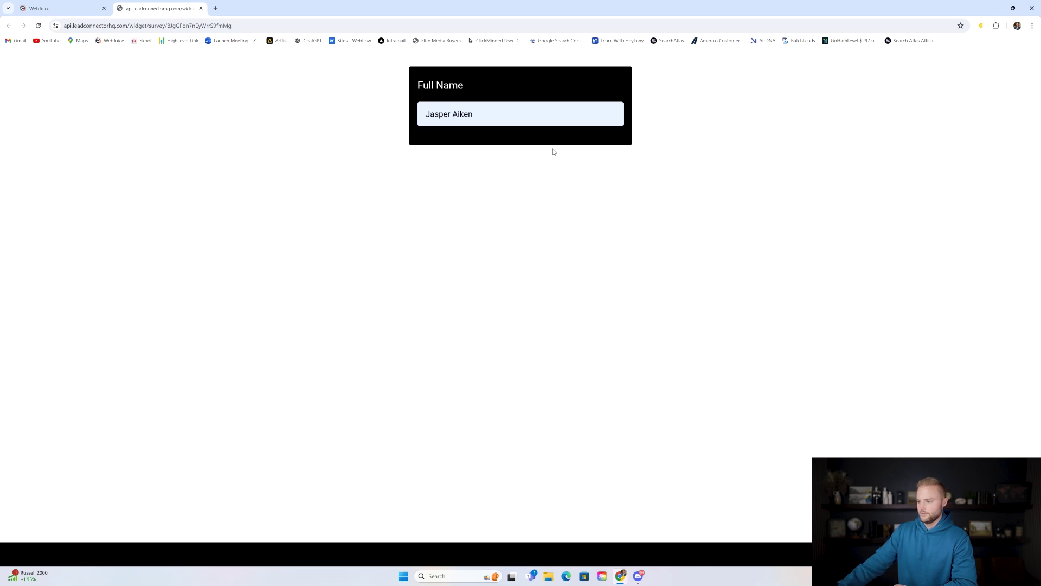
{"action": "left_click", "coordinate": [540, 121]}
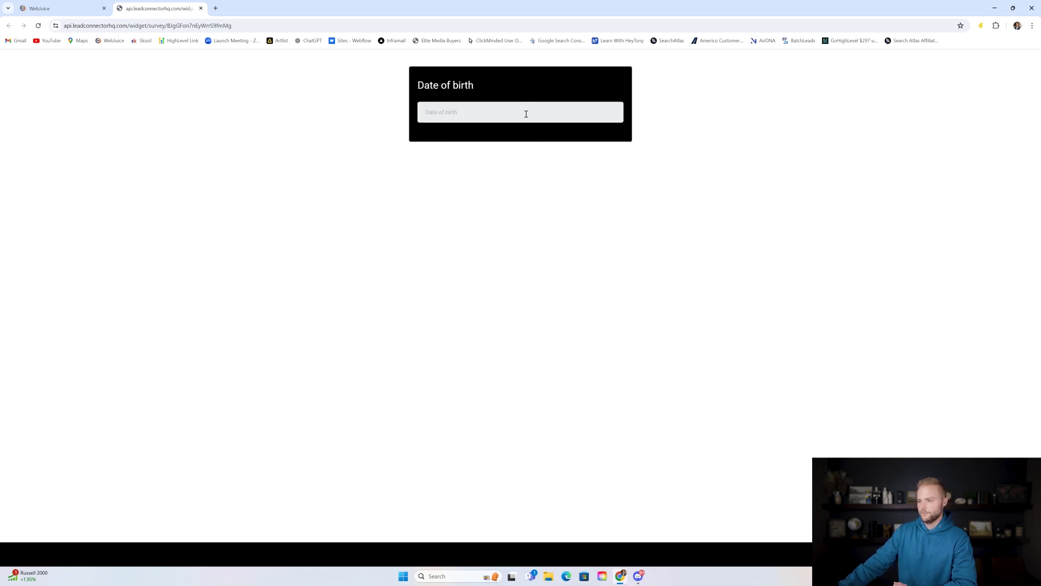
{"action": "left_click", "coordinate": [481, 111]}
{"action": "left_click", "coordinate": [462, 193]}
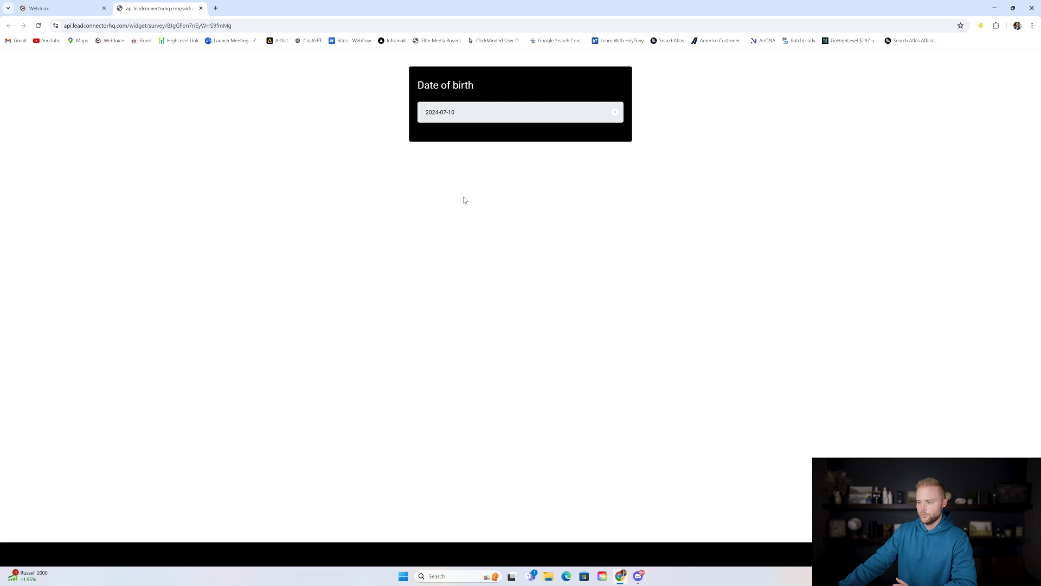
{"action": "left_click", "coordinate": [523, 116]}
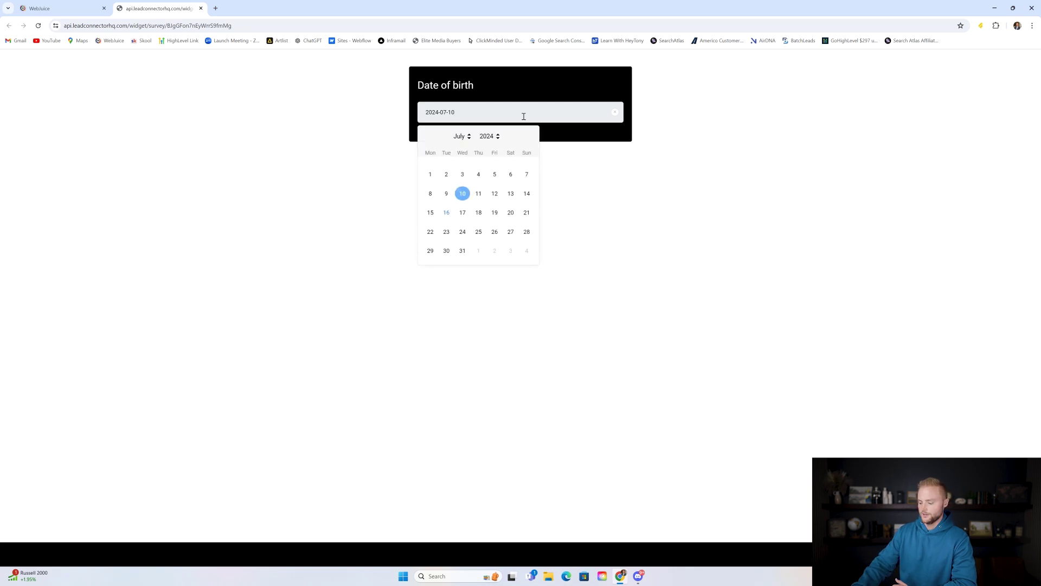
{"action": "left_click", "coordinate": [478, 89]}
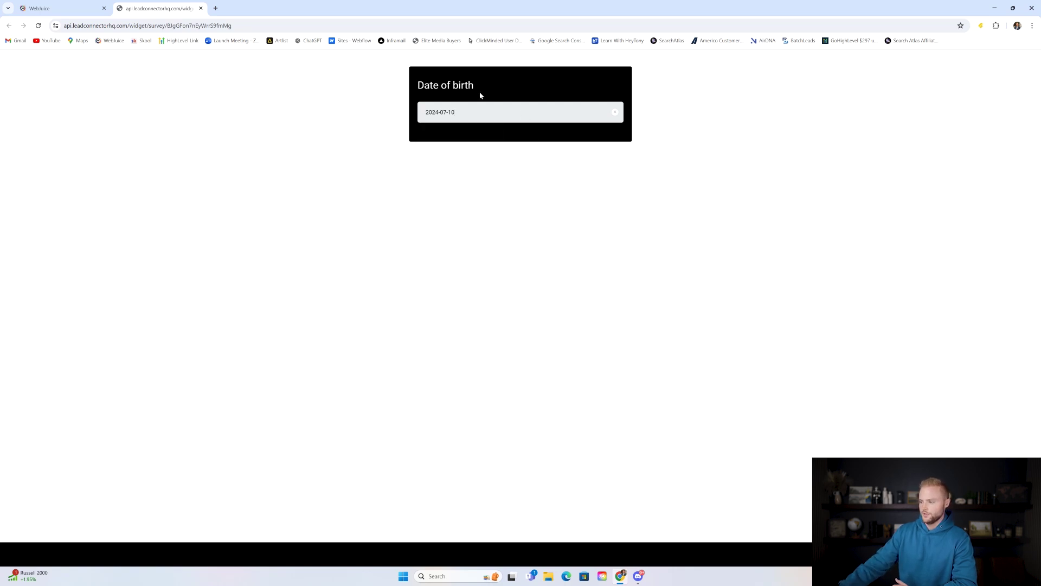
- Return to the survey builder, review the slides of Survey 1 and go back to the surveys list
{"action": "left_click", "coordinate": [55, 4]}
{"action": "scroll", "coordinate": [463, 215], "scroll_direction": "down", "scroll_amount": 3}
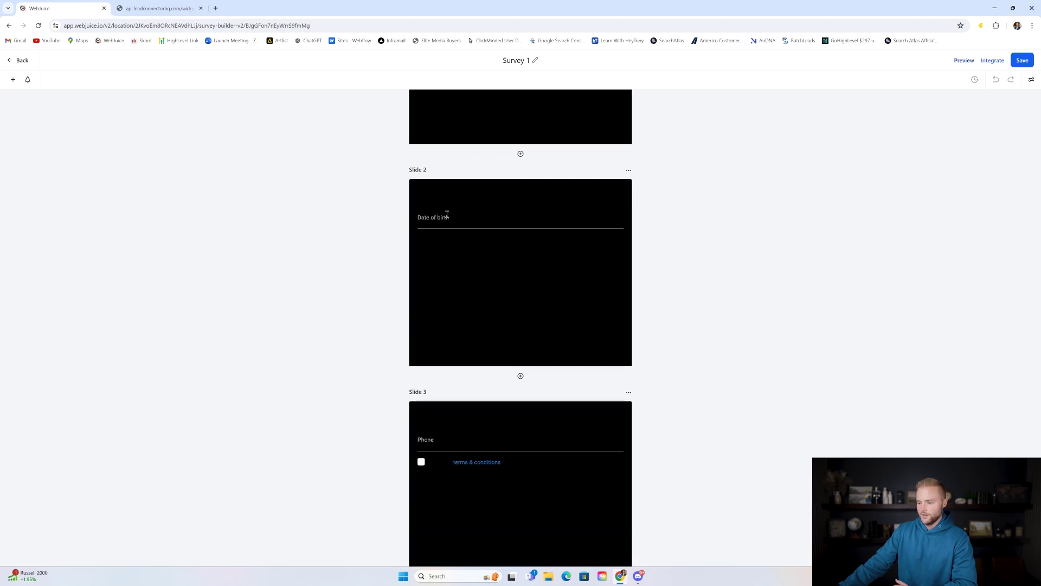
{"action": "scroll", "coordinate": [429, 184], "scroll_direction": "down", "scroll_amount": 2}
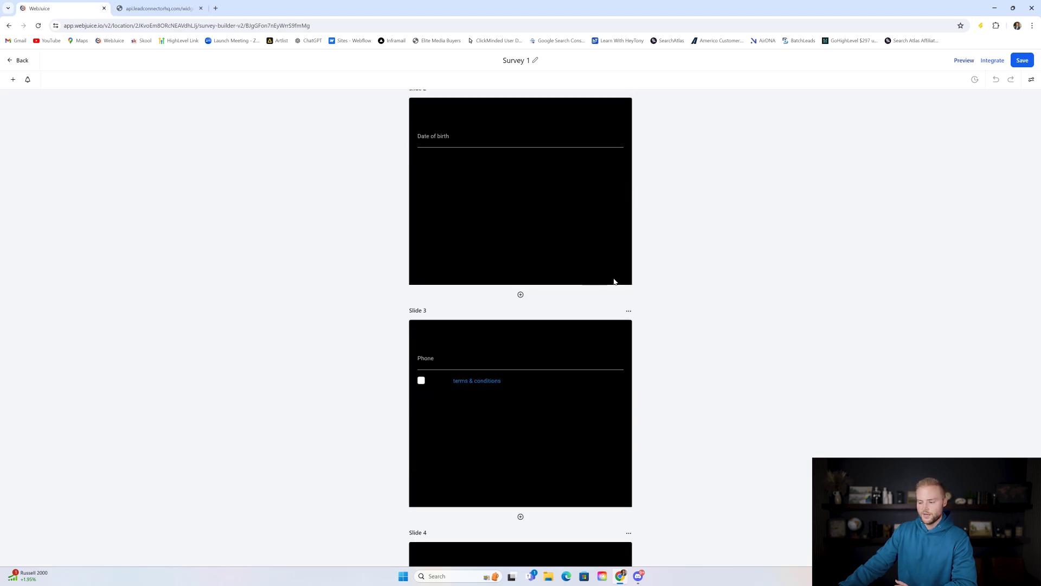
{"action": "scroll", "coordinate": [614, 282], "scroll_direction": "down", "scroll_amount": 3}
{"action": "scroll", "coordinate": [558, 351], "scroll_direction": "down", "scroll_amount": 2}
{"action": "scroll", "coordinate": [504, 359], "scroll_direction": "up", "scroll_amount": 9}
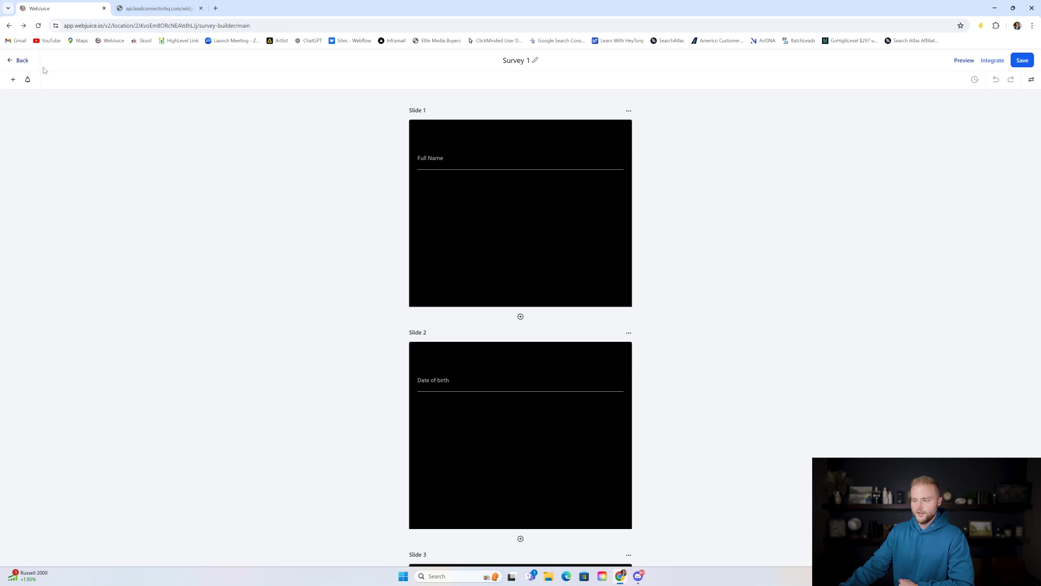
{"action": "left_click", "coordinate": [22, 61]}
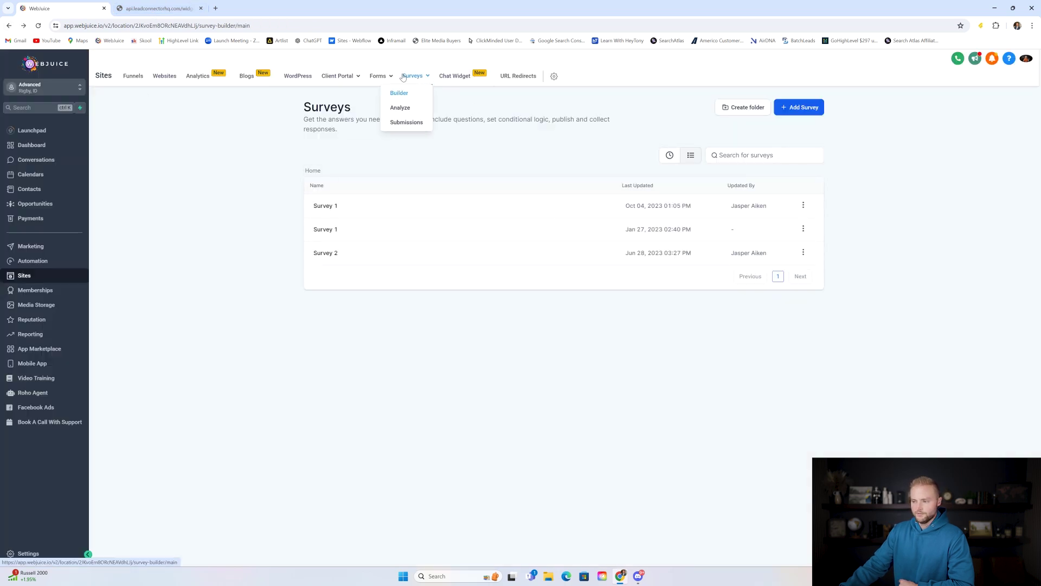
- Open the Memberships section and look at its courses dashboard
{"action": "mouse_move", "coordinate": [414, 81]}
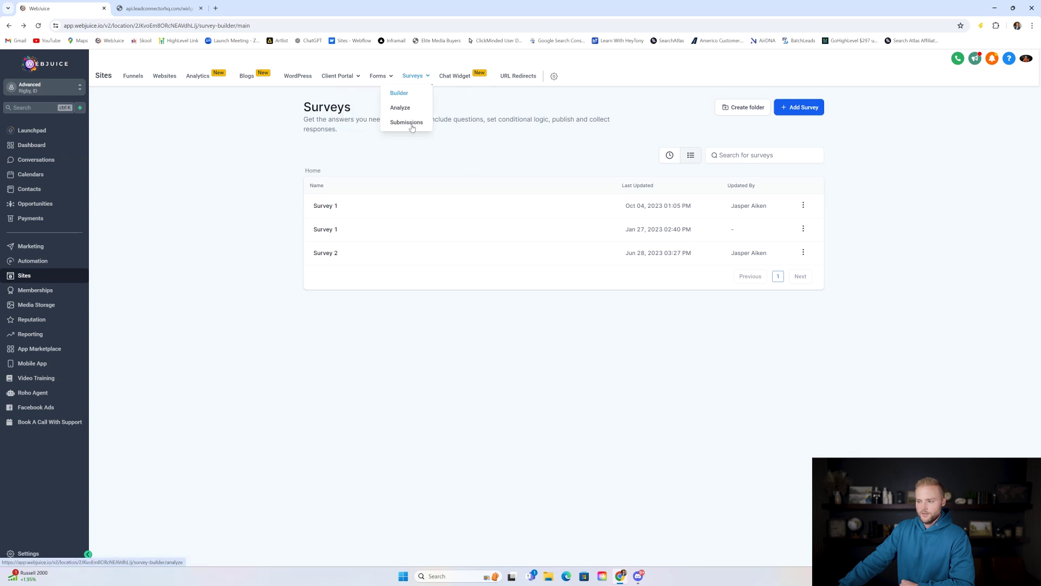
{"action": "left_click", "coordinate": [38, 291]}
{"action": "mouse_move", "coordinate": [216, 84]}
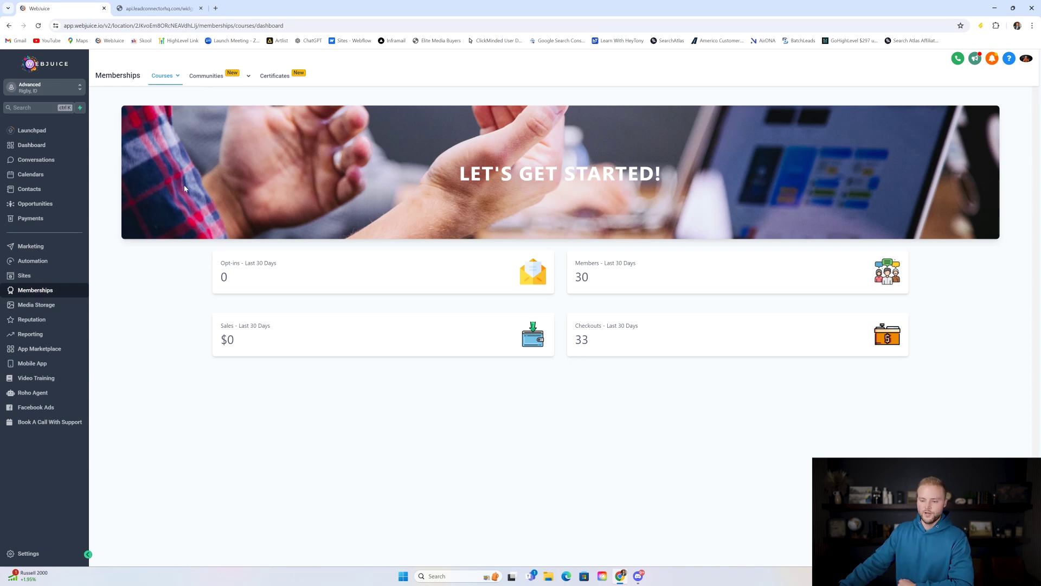
- Open Media Storage and browse the stored images and videos
{"action": "left_click", "coordinate": [38, 306]}
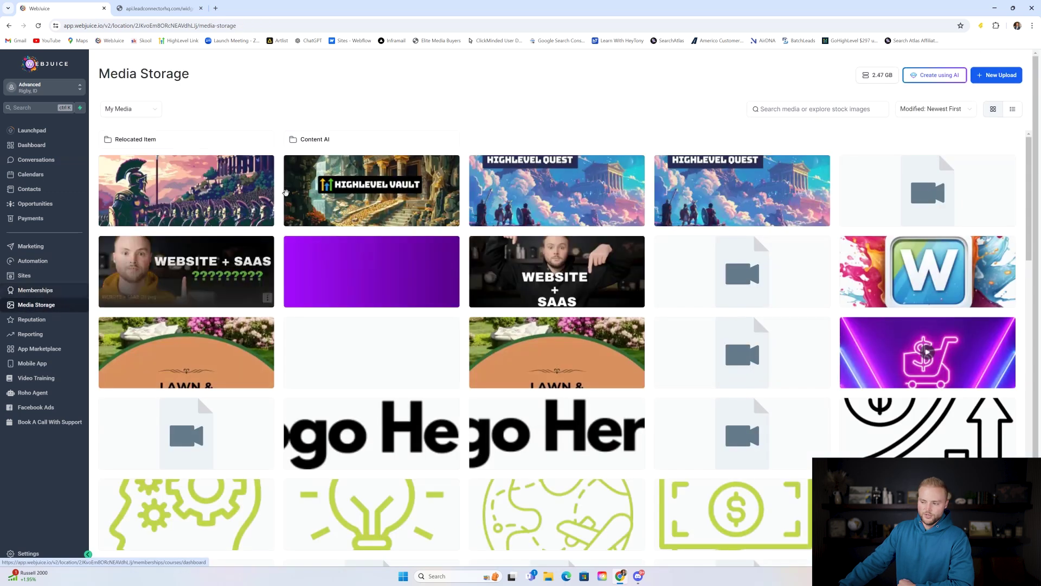
{"action": "scroll", "coordinate": [498, 186], "scroll_direction": "down", "scroll_amount": 1}
{"action": "scroll", "coordinate": [498, 186], "scroll_direction": "down", "scroll_amount": 6}
{"action": "scroll", "coordinate": [465, 275], "scroll_direction": "up", "scroll_amount": 5}
{"action": "scroll", "coordinate": [465, 275], "scroll_direction": "up", "scroll_amount": 3}
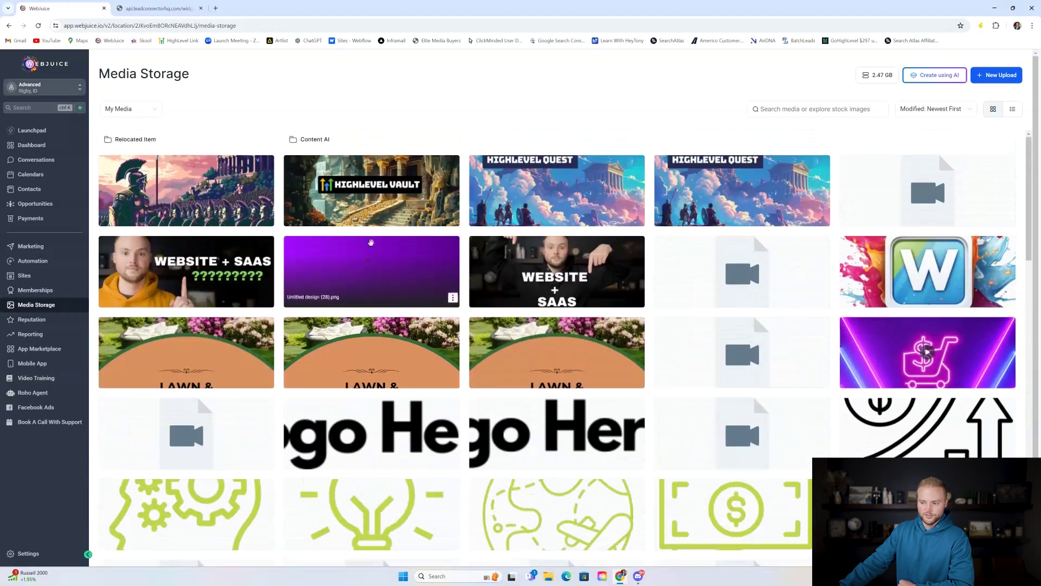
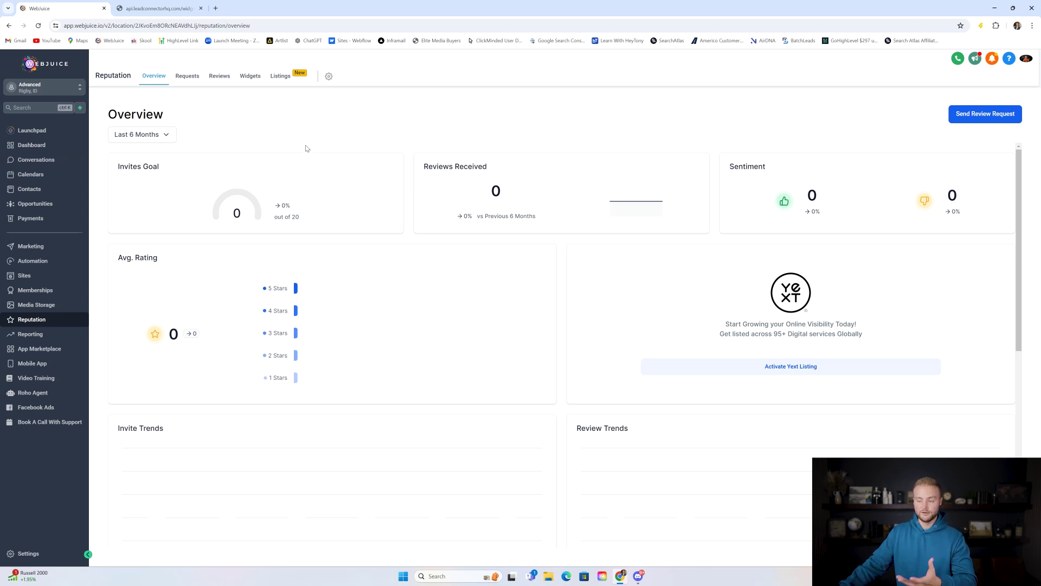
- Open the reputation management settings and look through the review link, email and SMS review request sections
{"action": "left_click", "coordinate": [329, 77]}
{"action": "scroll", "coordinate": [509, 163], "scroll_direction": "down", "scroll_amount": 3}
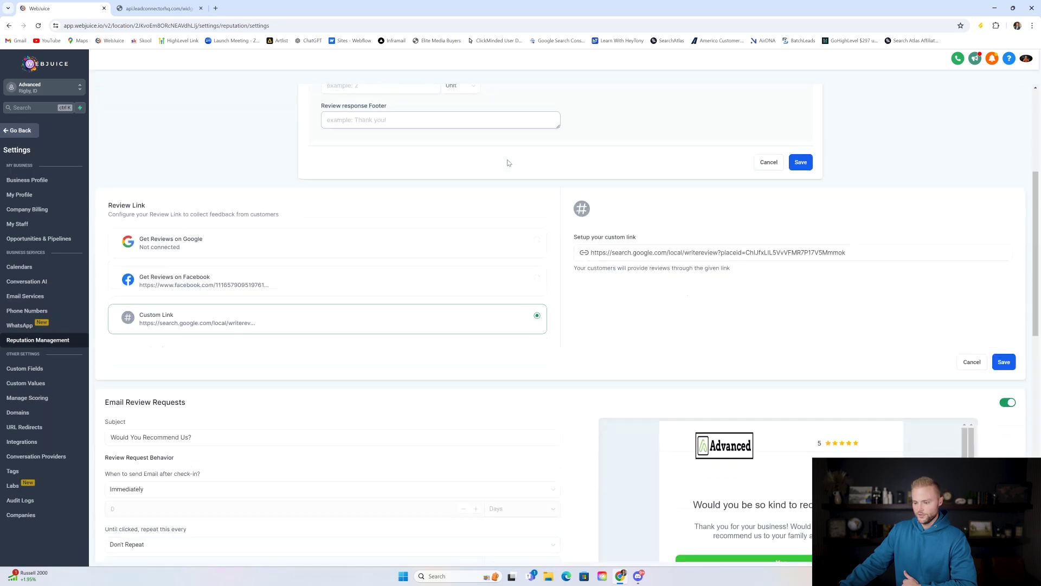
{"action": "scroll", "coordinate": [509, 163], "scroll_direction": "down", "scroll_amount": 8}
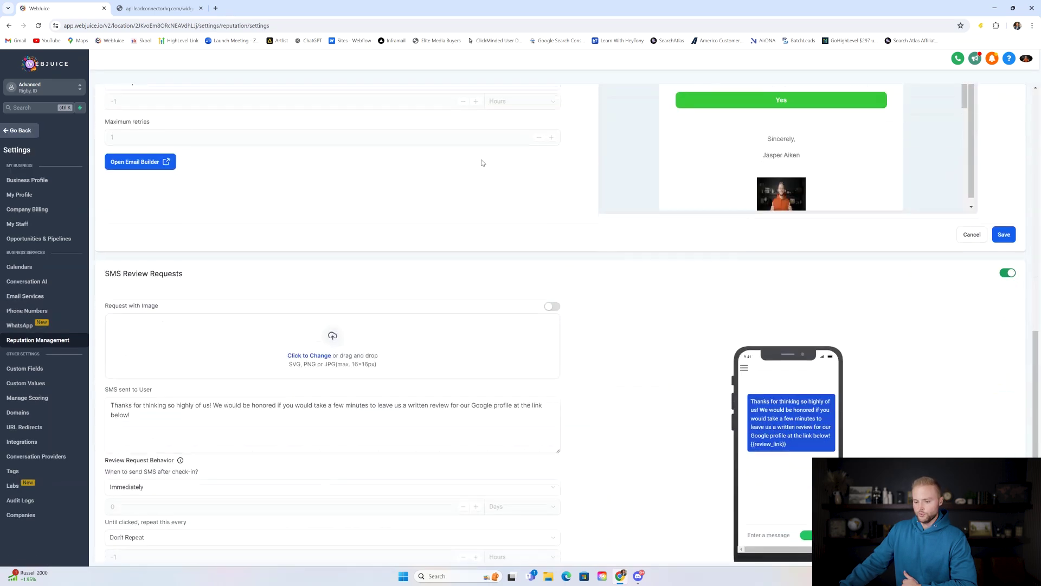
{"action": "scroll", "coordinate": [482, 163], "scroll_direction": "down", "scroll_amount": 2}
- Try inserting a line break after "Thanks" in the SMS review request message
{"action": "left_click", "coordinate": [150, 299]}
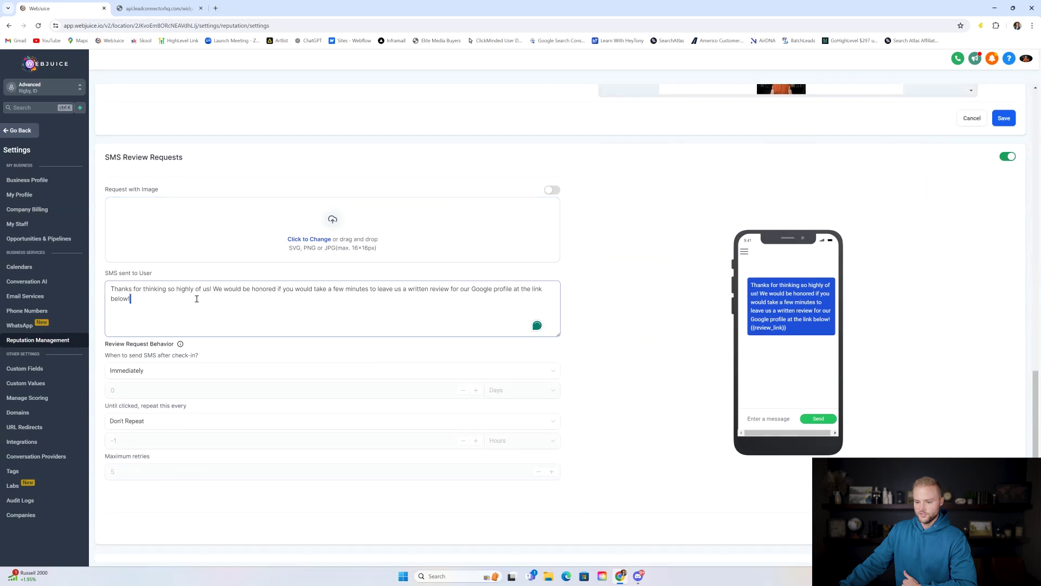
{"action": "left_click", "coordinate": [132, 289]}
{"action": "type", "text": ","}
{"action": "key", "text": "Return"}
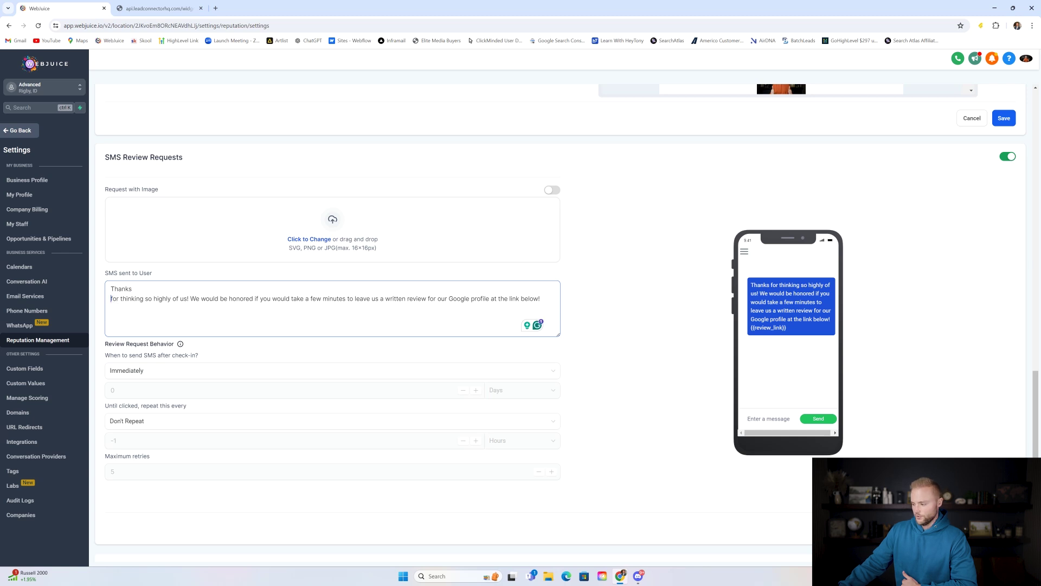
- Examine the email review request settings and read through the email preview, including the Yes button and signature
{"action": "scroll", "coordinate": [488, 358], "scroll_direction": "up", "scroll_amount": 7}
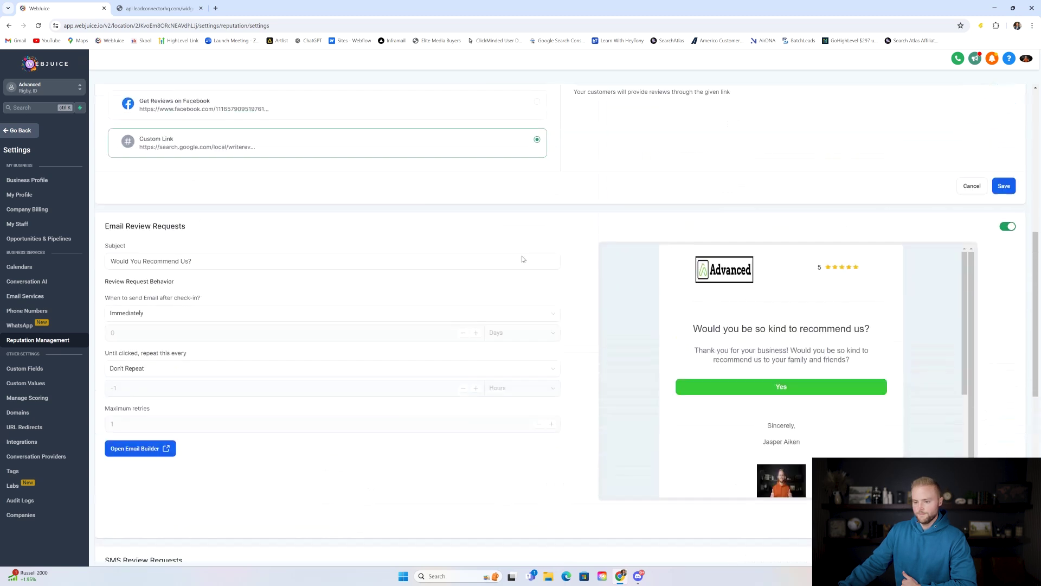
{"action": "scroll", "coordinate": [640, 262], "scroll_direction": "down", "scroll_amount": 3}
{"action": "scroll", "coordinate": [160, 320], "scroll_direction": "down", "scroll_amount": 1}
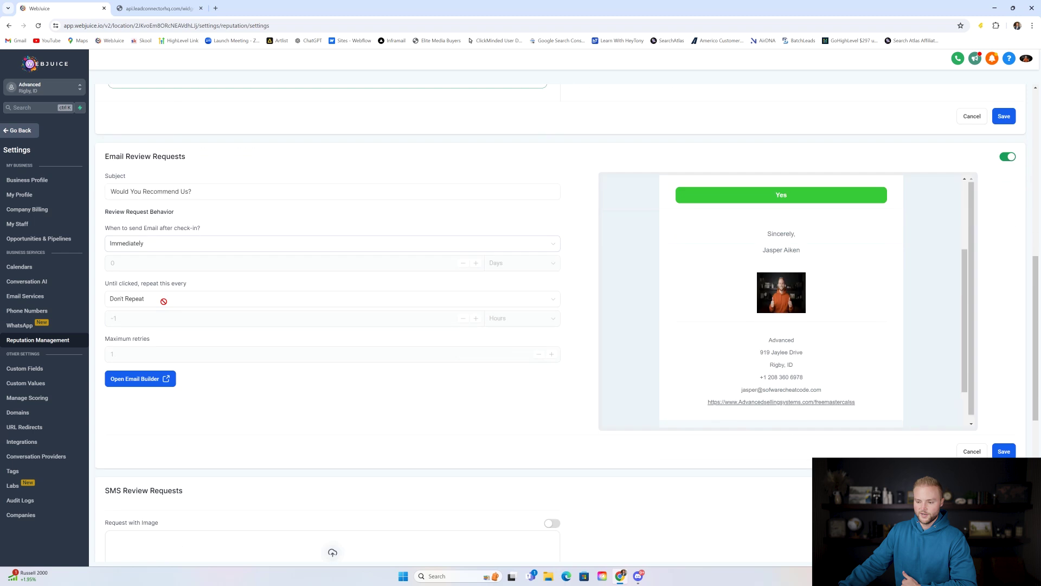
{"action": "scroll", "coordinate": [760, 300], "scroll_direction": "down", "scroll_amount": 1}
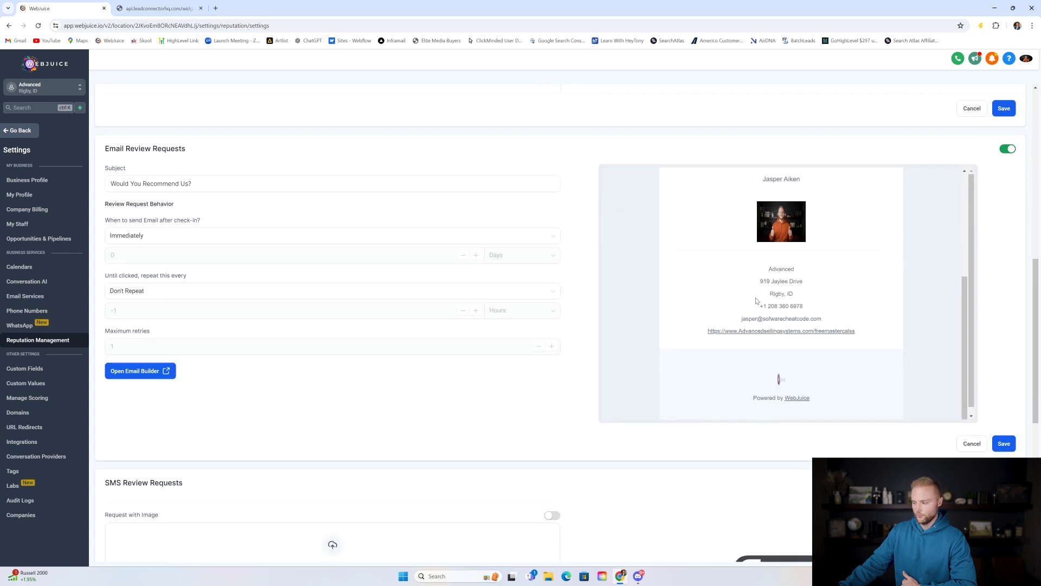
{"action": "scroll", "coordinate": [705, 240], "scroll_direction": "up", "scroll_amount": 4}
{"action": "scroll", "coordinate": [733, 200], "scroll_direction": "down", "scroll_amount": 2}
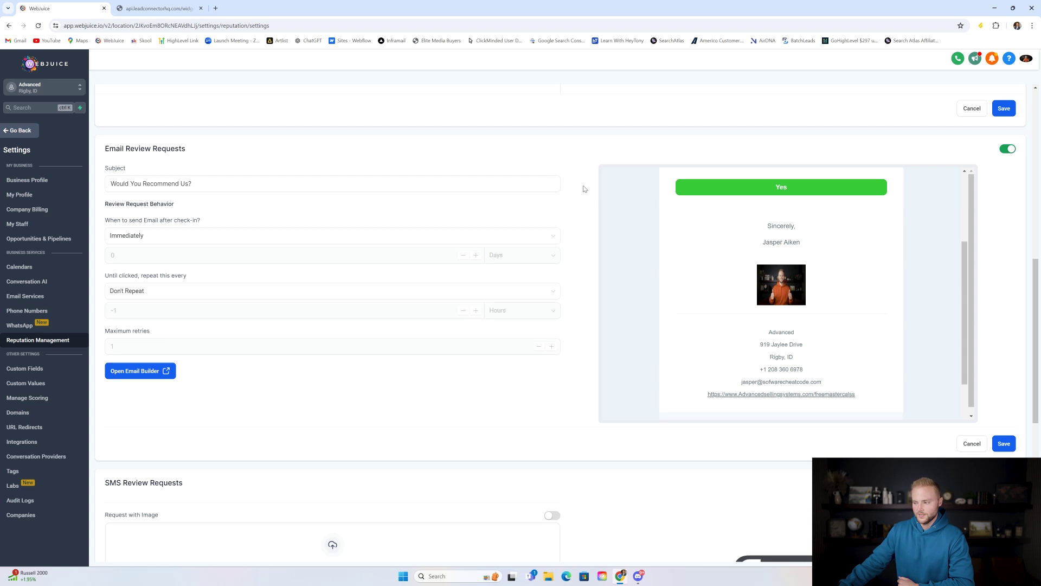
{"action": "scroll", "coordinate": [583, 188], "scroll_direction": "down", "scroll_amount": 2}
{"action": "scroll", "coordinate": [705, 282], "scroll_direction": "up", "scroll_amount": 5}
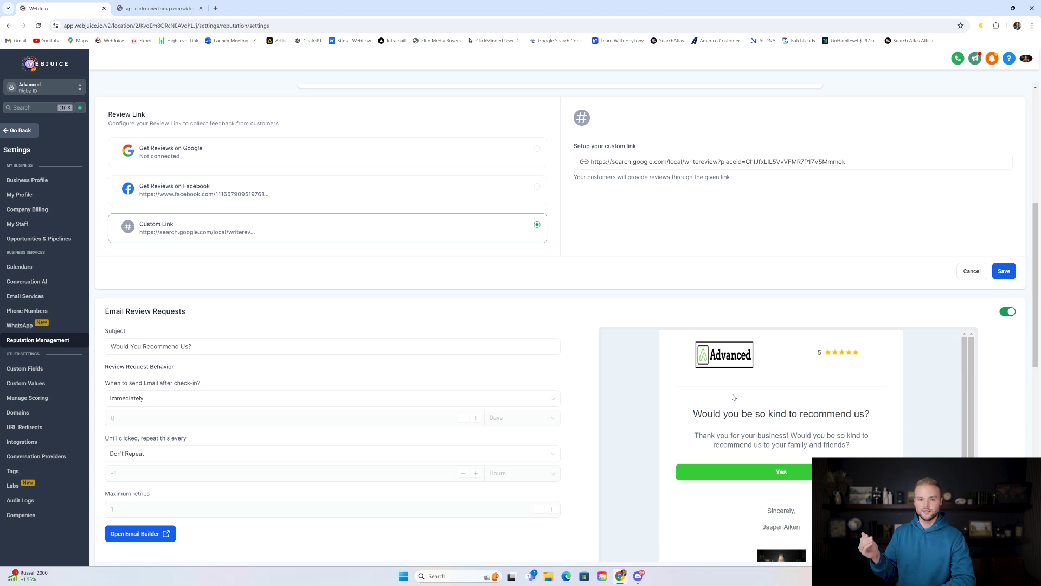
{"action": "scroll", "coordinate": [733, 397], "scroll_direction": "down", "scroll_amount": 1}
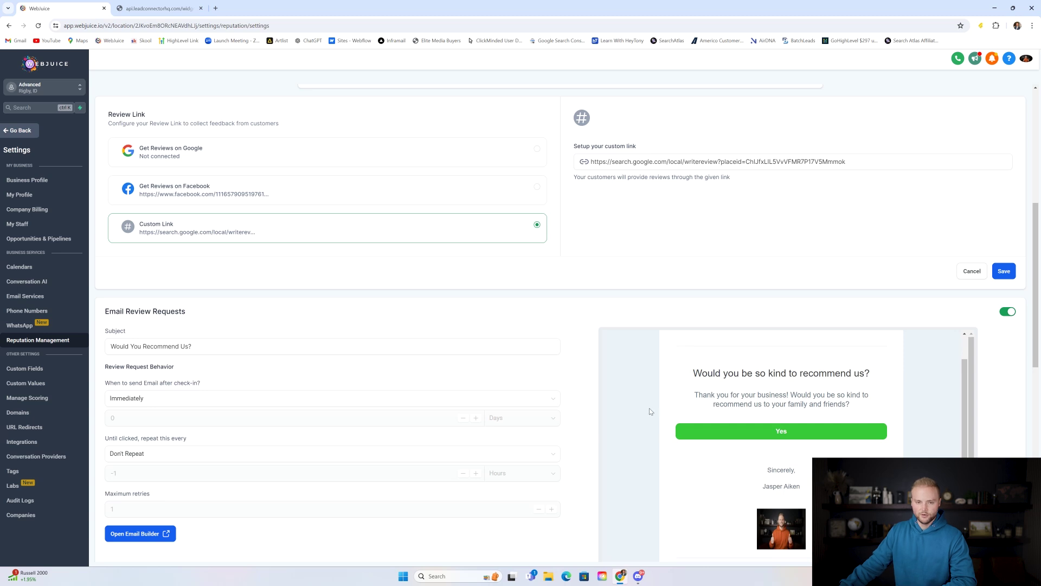
{"action": "scroll", "coordinate": [646, 411], "scroll_direction": "down", "scroll_amount": 3}
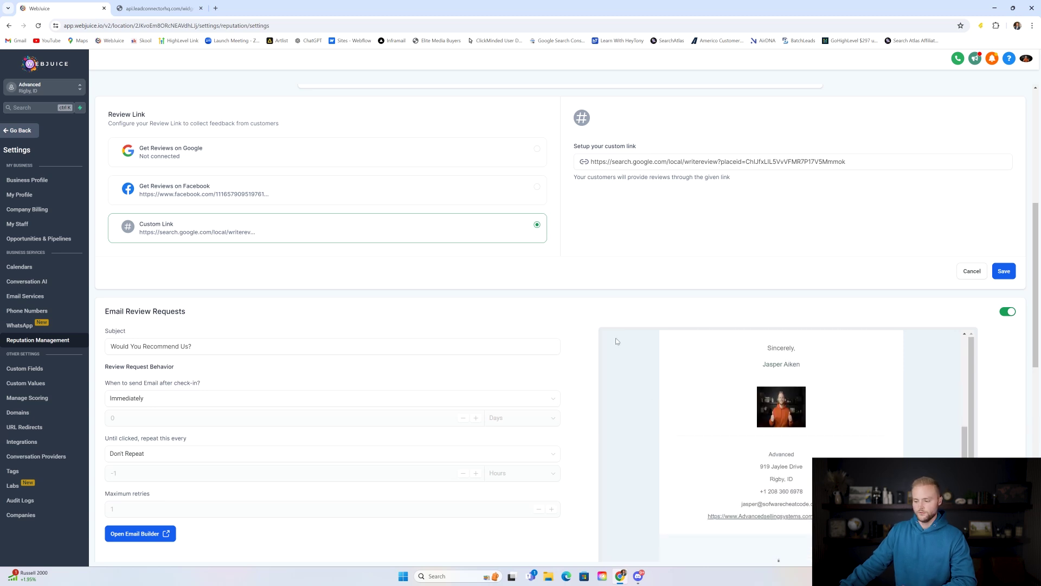
{"action": "scroll", "coordinate": [593, 301], "scroll_direction": "down", "scroll_amount": 4}
- Review the SMS review request message and its sending behavior, and return to the Reputation overview
{"action": "scroll", "coordinate": [593, 302], "scroll_direction": "down", "scroll_amount": 5}
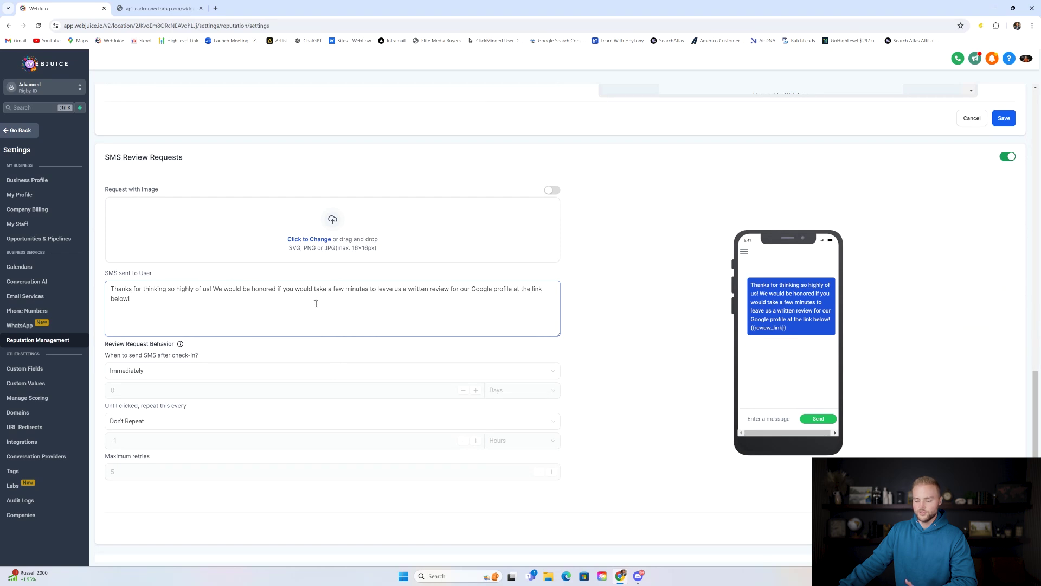
{"action": "scroll", "coordinate": [489, 238], "scroll_direction": "down", "scroll_amount": 1}
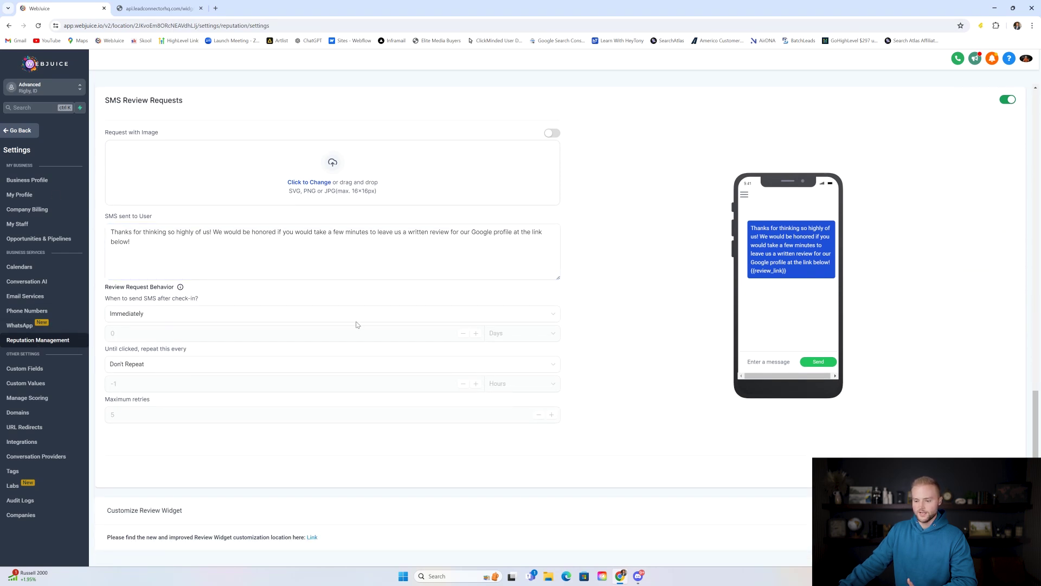
{"action": "scroll", "coordinate": [272, 355], "scroll_direction": "up", "scroll_amount": 3}
{"action": "scroll", "coordinate": [271, 354], "scroll_direction": "up", "scroll_amount": 12}
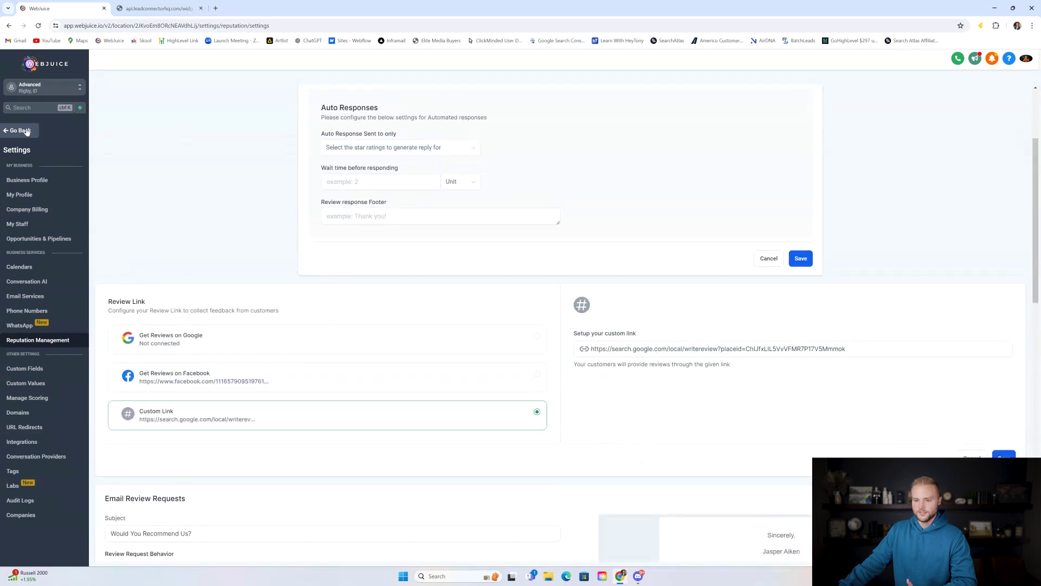
{"action": "left_click", "coordinate": [26, 131]}
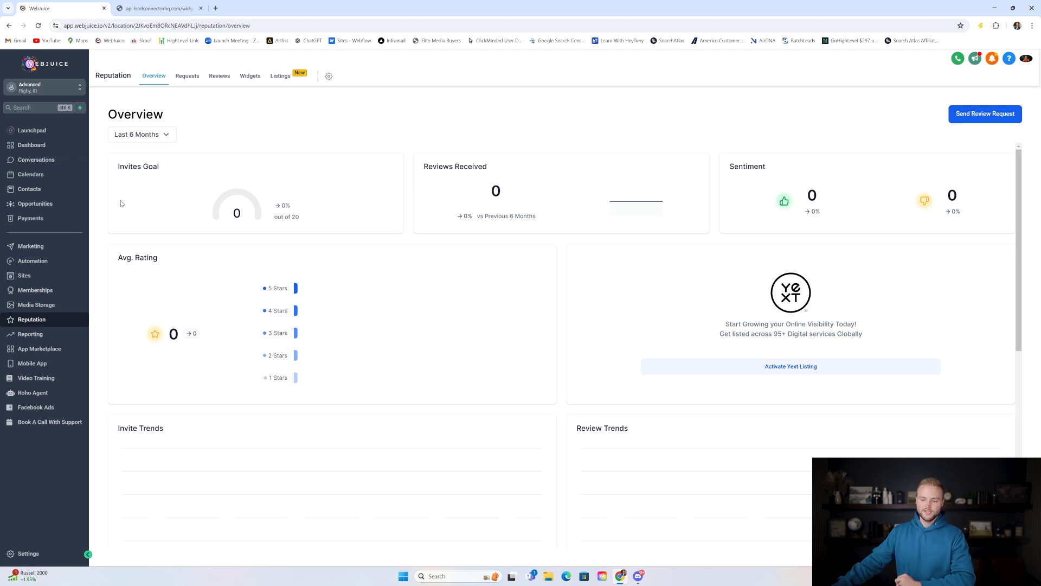
- Look through the Google Ads, Facebook Ads, Call, Attribution, Agent and Appointment reports, ending on the Google Ads report
{"action": "left_click", "coordinate": [56, 333]}
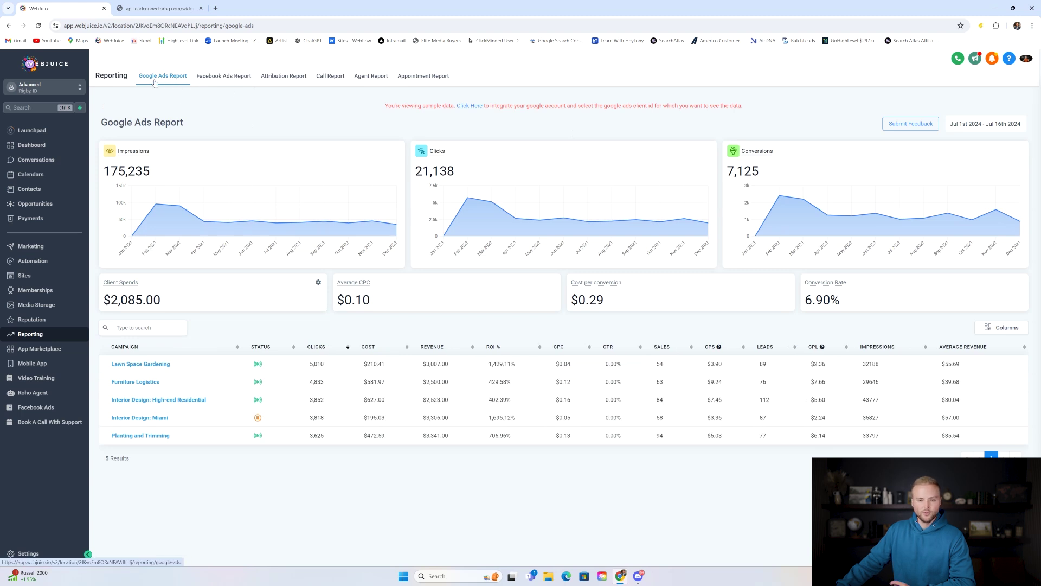
{"action": "left_click", "coordinate": [219, 82]}
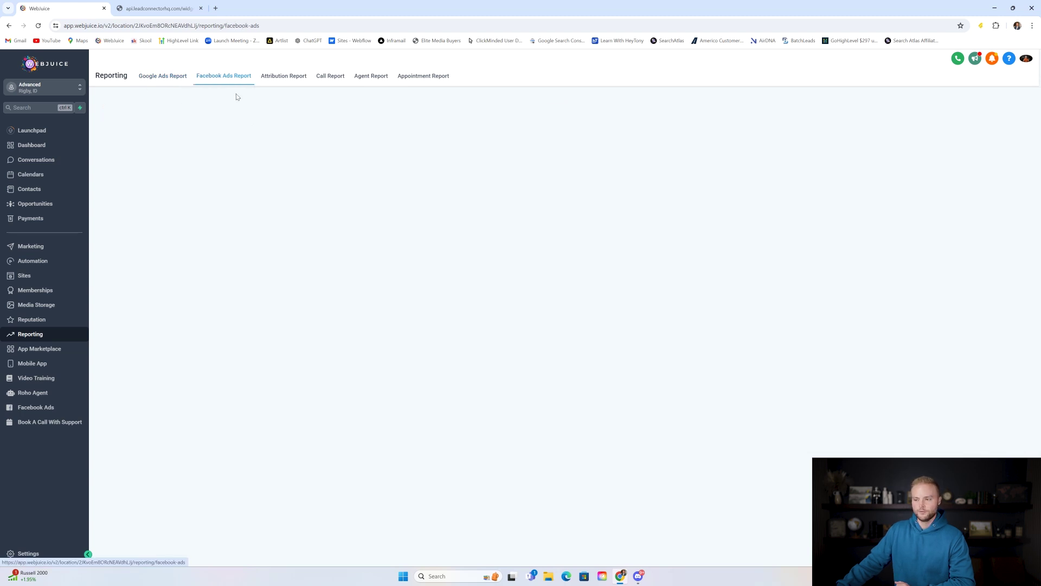
{"action": "left_click", "coordinate": [331, 77]}
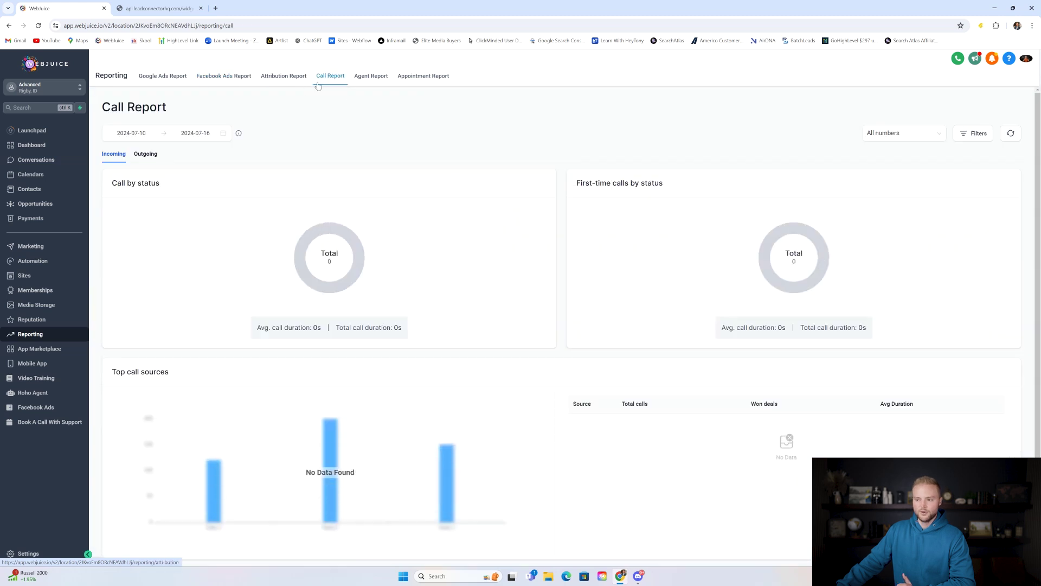
{"action": "left_click", "coordinate": [288, 81]}
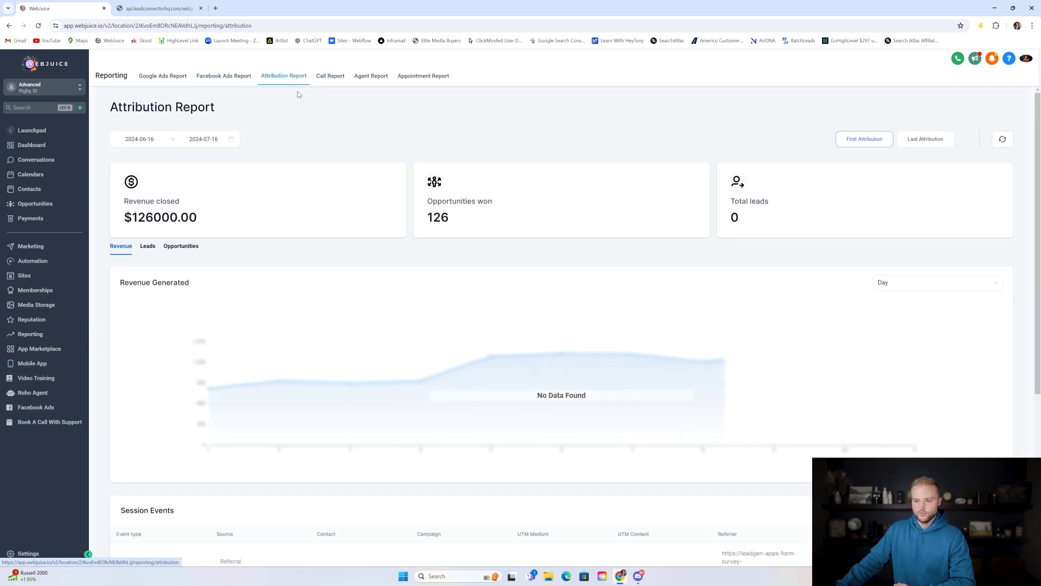
{"action": "left_click", "coordinate": [372, 79]}
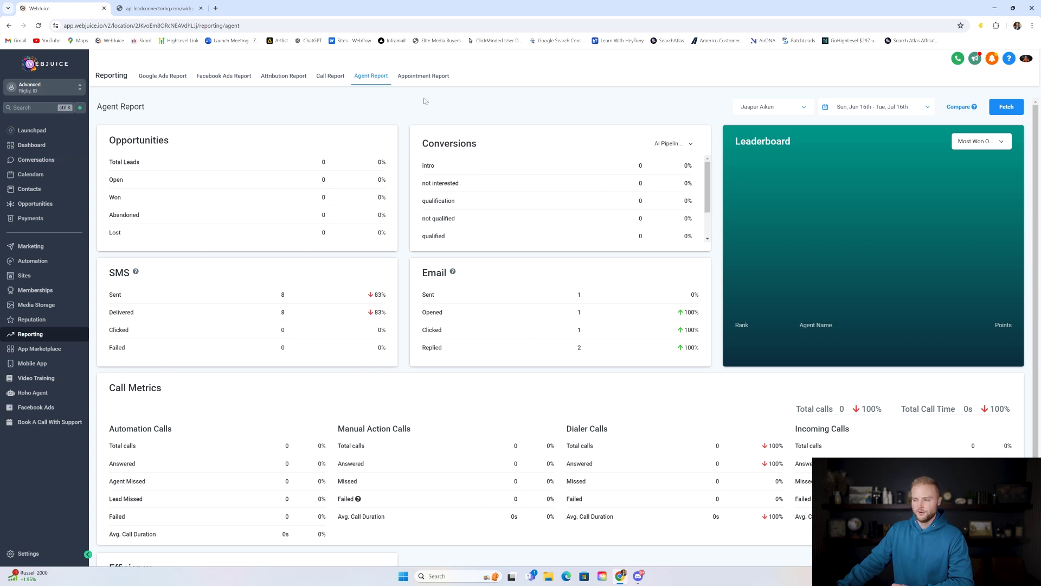
{"action": "left_click", "coordinate": [423, 77]}
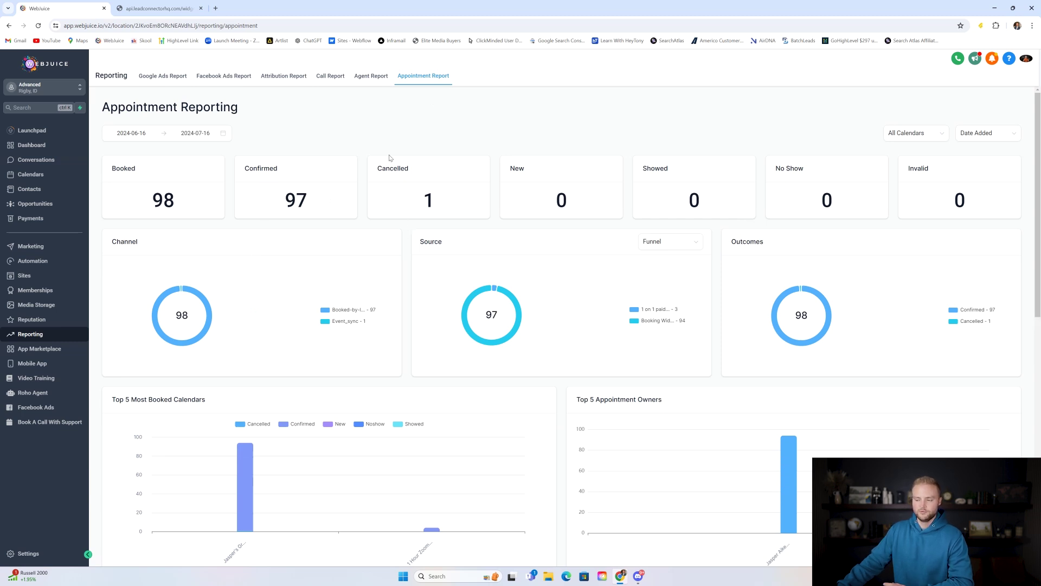
{"action": "left_click", "coordinate": [163, 76]}
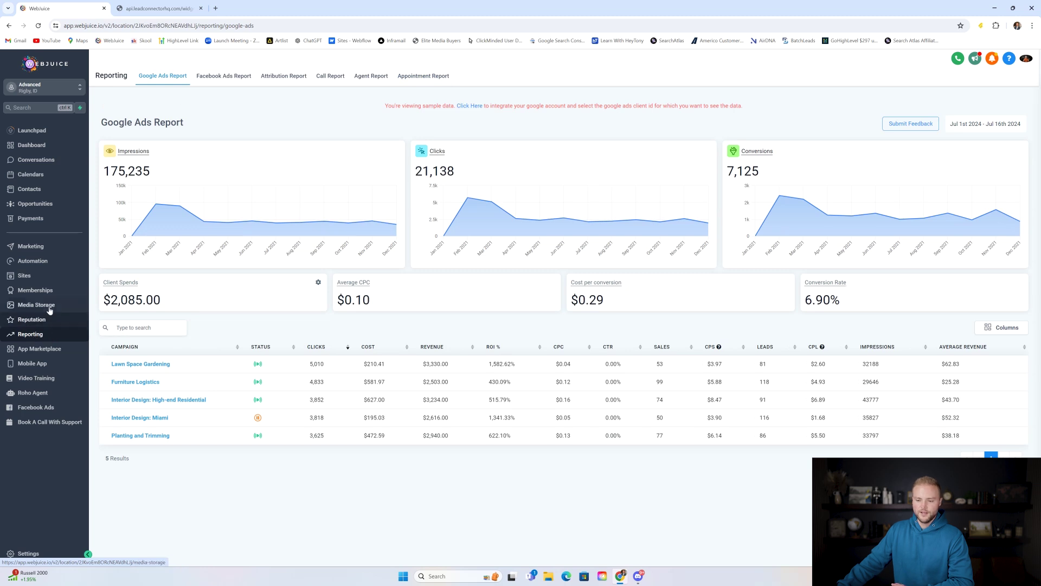
- View the Memberships courses dashboard and the Marketing section's Social Planner
{"action": "left_click", "coordinate": [35, 290]}
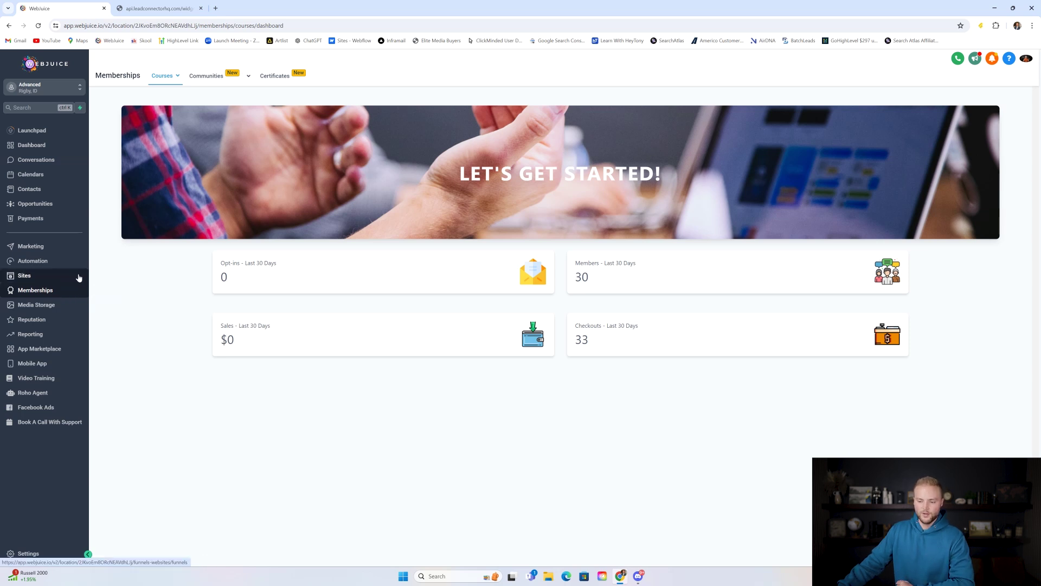
{"action": "left_click", "coordinate": [53, 252]}
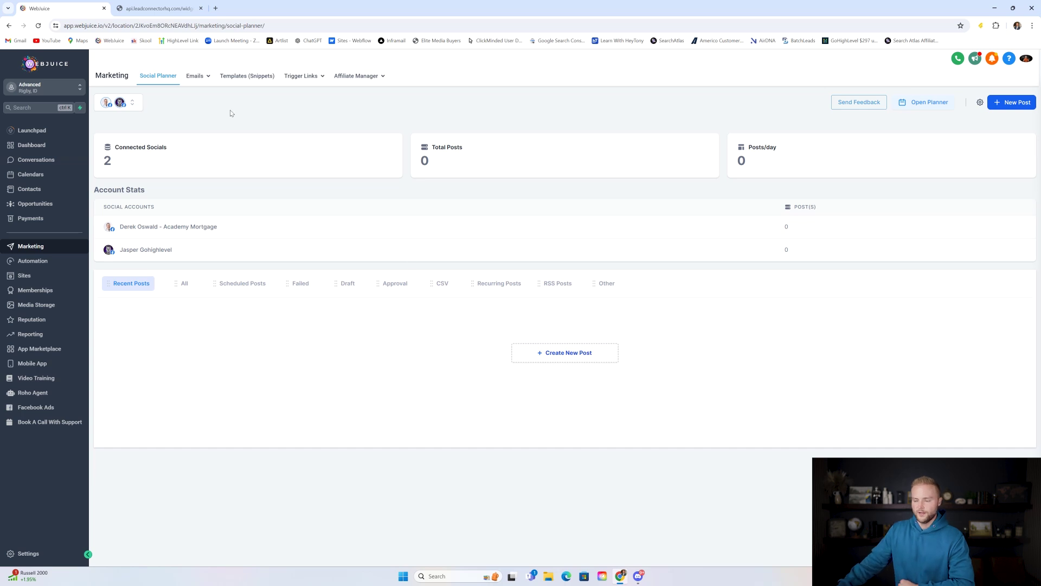
{"action": "mouse_move", "coordinate": [199, 77]}
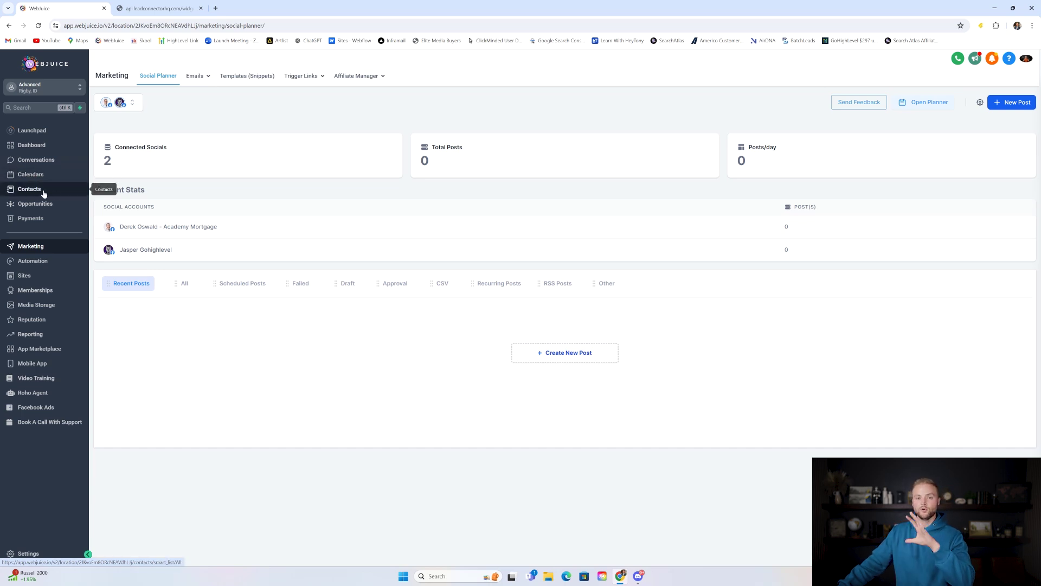
{"action": "mouse_move", "coordinate": [317, 79]}
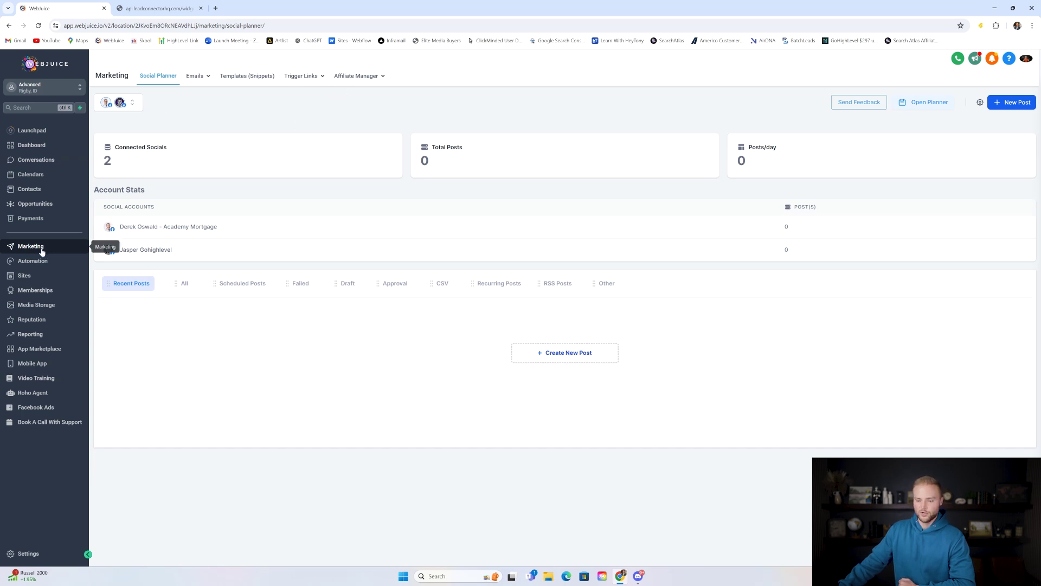
- View the invoices in Payments and look through the widgets on the main Dashboard
{"action": "left_click", "coordinate": [39, 221]}
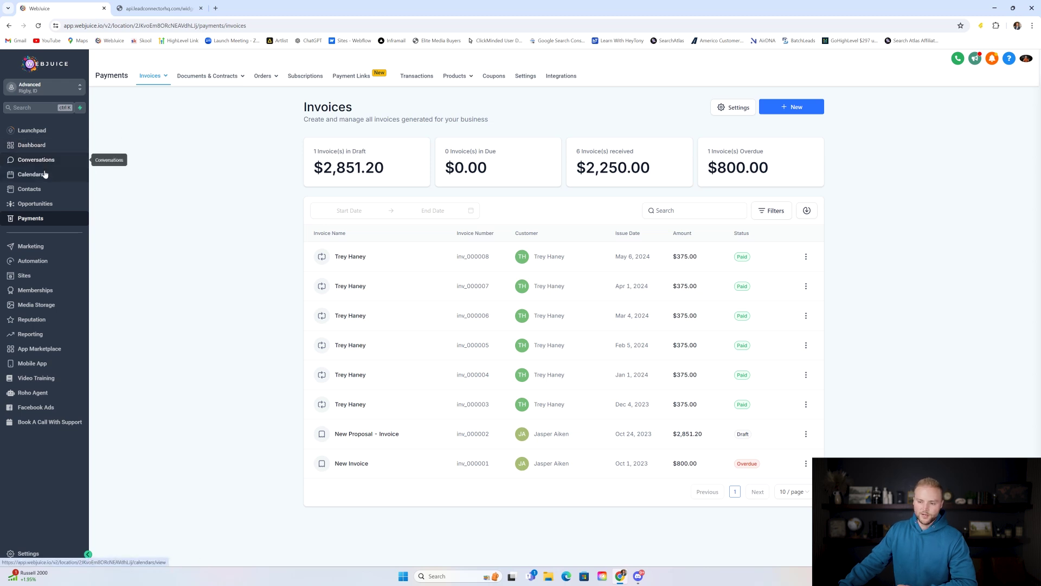
{"action": "left_click", "coordinate": [52, 145]}
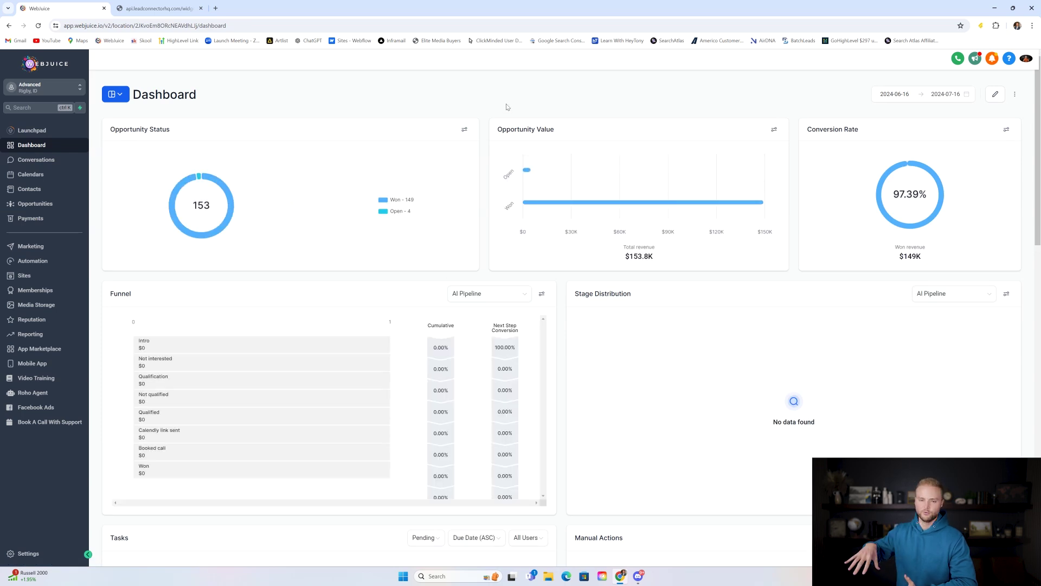
{"action": "scroll", "coordinate": [470, 106], "scroll_direction": "down", "scroll_amount": 3}
{"action": "scroll", "coordinate": [470, 106], "scroll_direction": "down", "scroll_amount": 5}
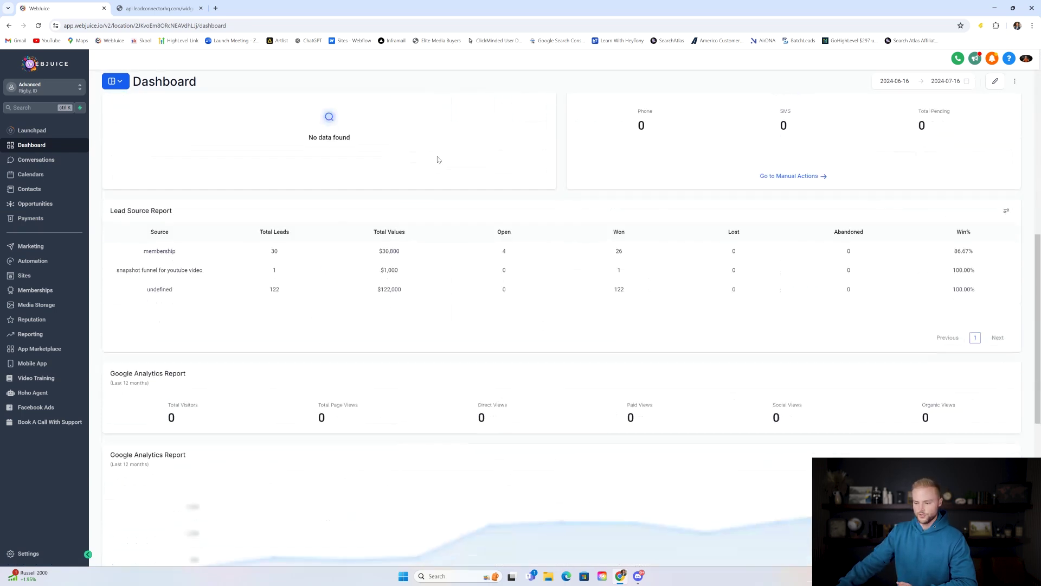
{"action": "scroll", "coordinate": [437, 158], "scroll_direction": "up", "scroll_amount": 8}
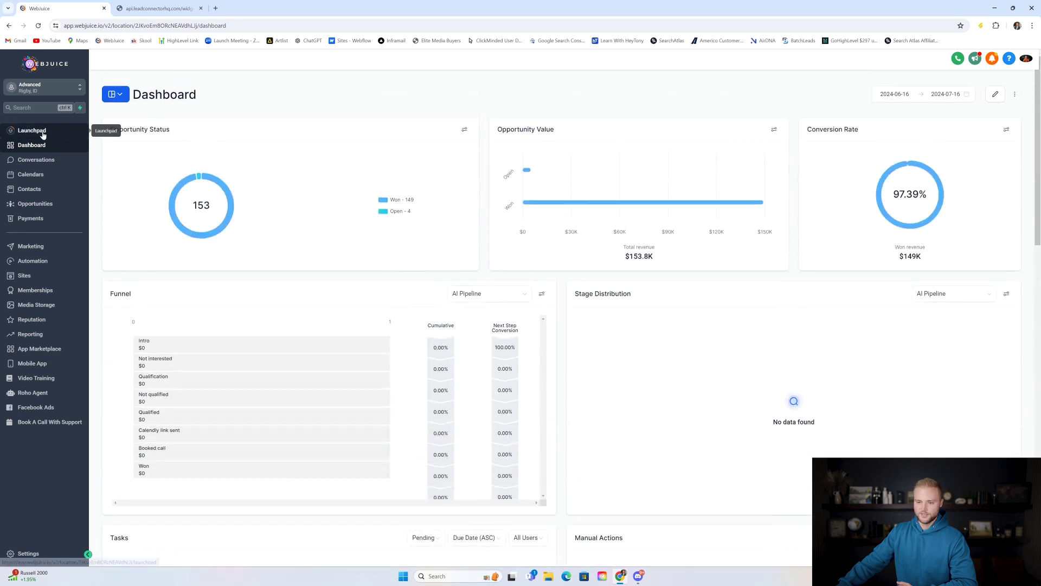
- View the Launchpad connection checklist and the Phone Numbers settings, and return to the Launchpad
{"action": "left_click", "coordinate": [87, 131]}
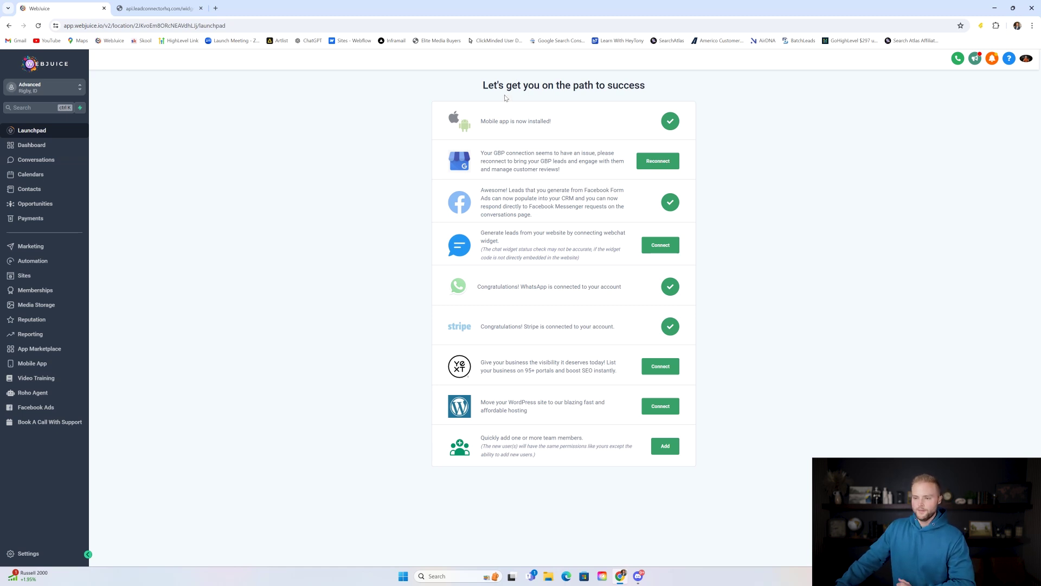
{"action": "left_click", "coordinate": [29, 554]}
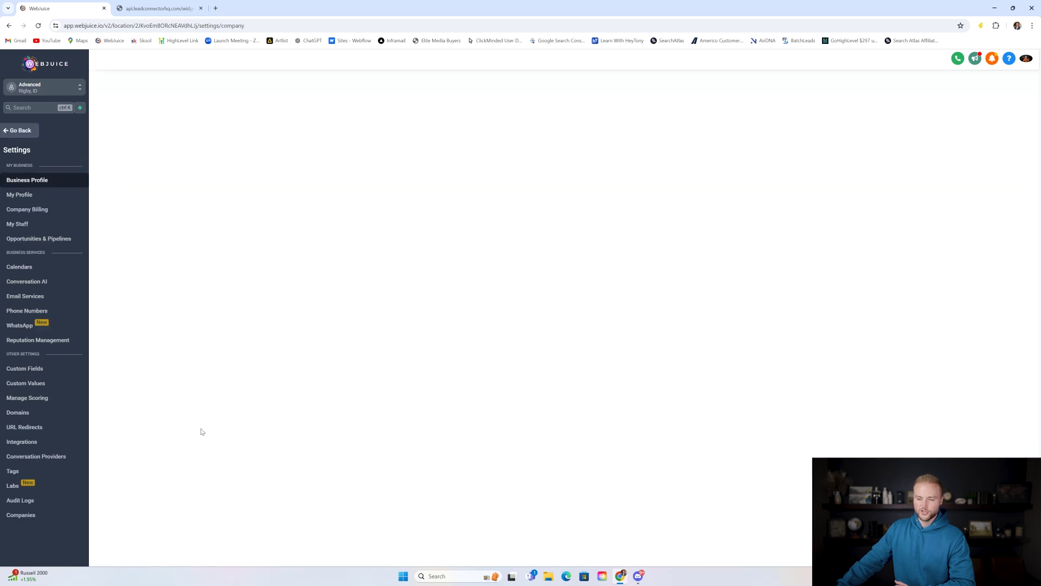
{"action": "left_click", "coordinate": [37, 312]}
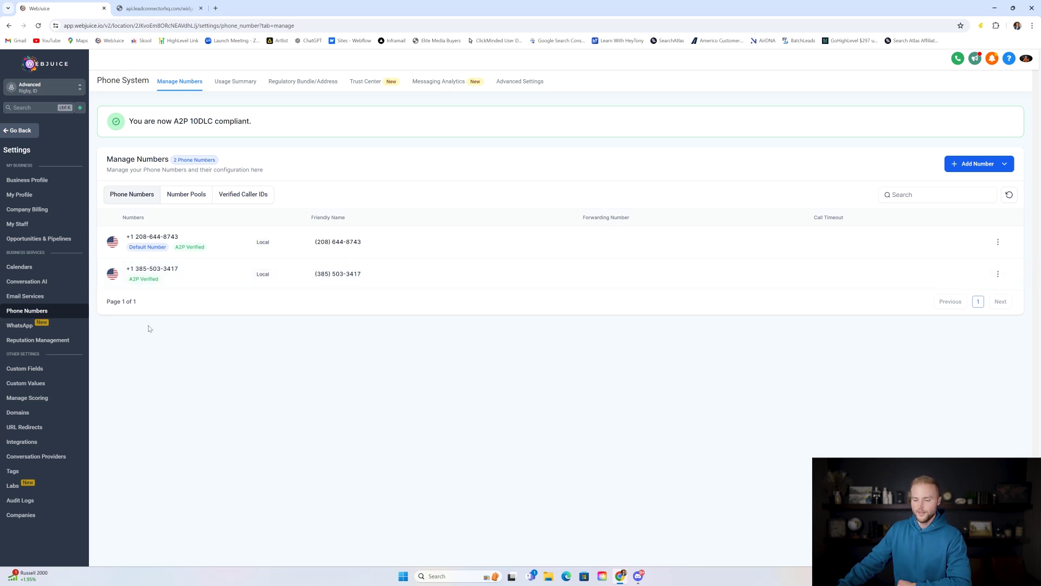
{"action": "left_click", "coordinate": [20, 131]}
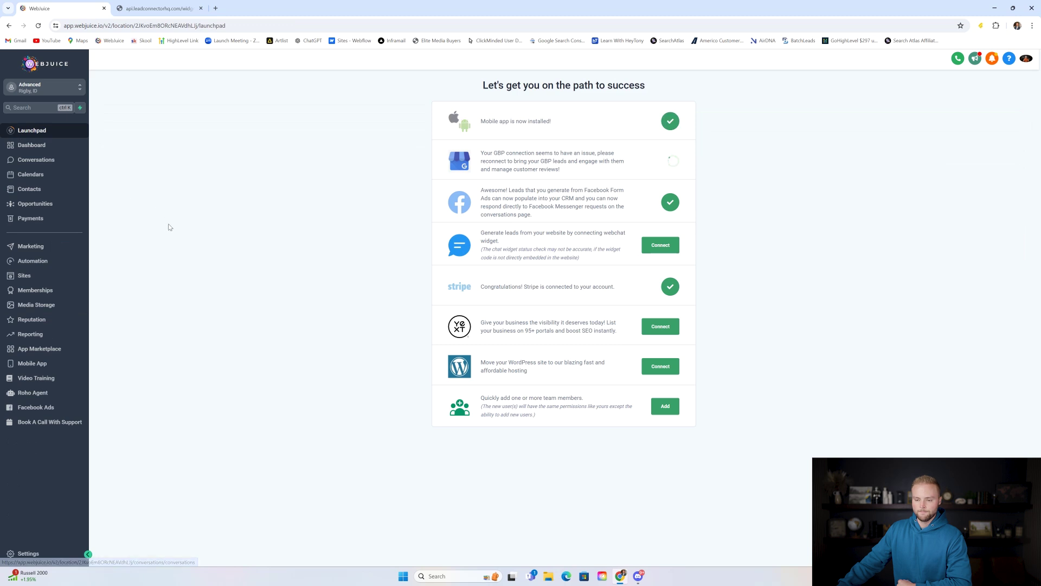